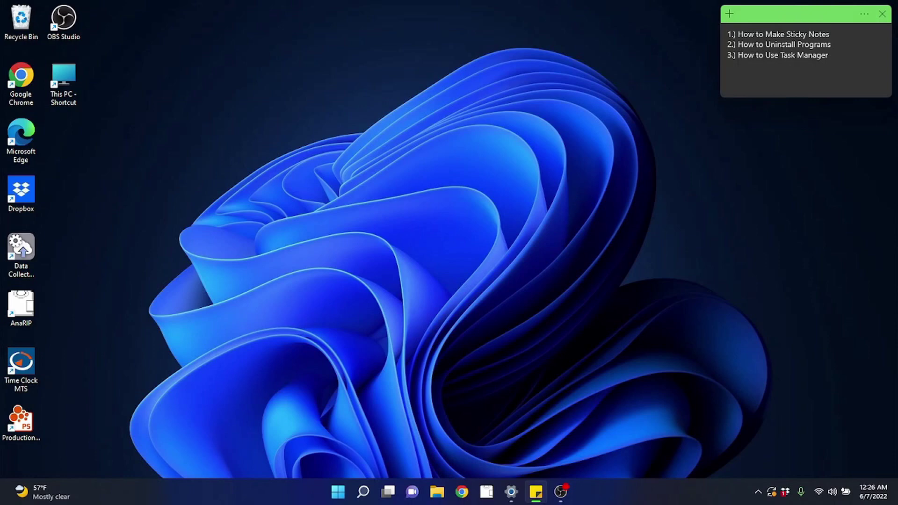
Nudge the how-to sticky note around the desktop and leave it near its original spot.
mouse_move(772, 20)
left_mouse_down()
mouse_move(656, 39)
mouse_move(767, 34)
mouse_move(766, 22)
left_mouse_up()
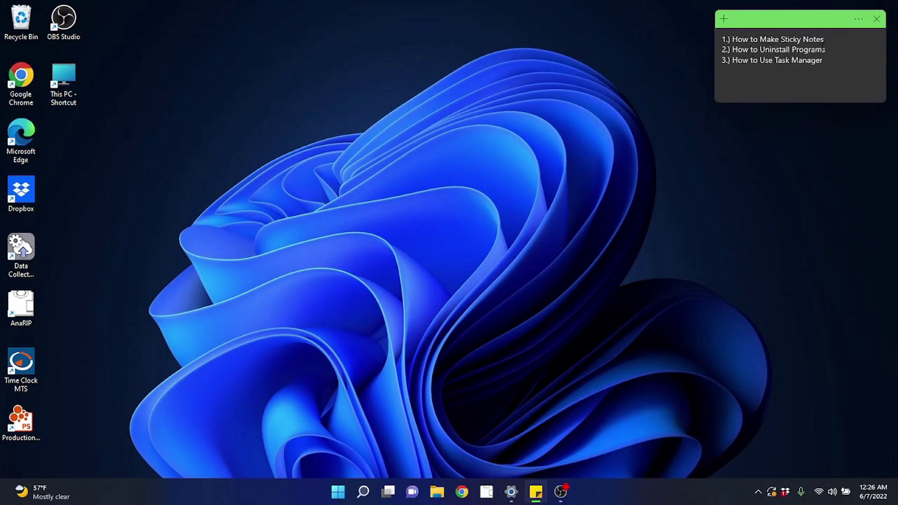
mouse_move(783, 23)
left_mouse_down()
mouse_move(776, 22)
mouse_move(786, 20)
left_mouse_up()
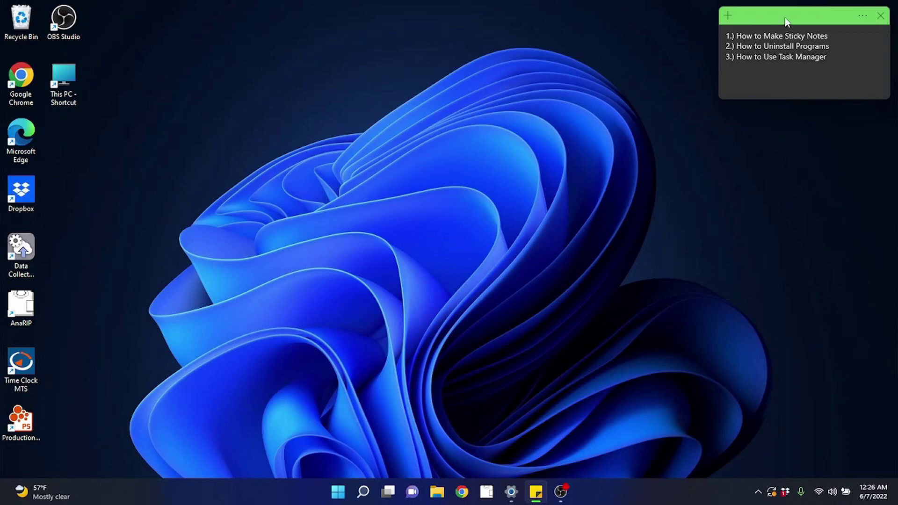
mouse_move(785, 18)
left_mouse_down()
mouse_move(751, 29)
mouse_move(785, 16)
left_mouse_up()
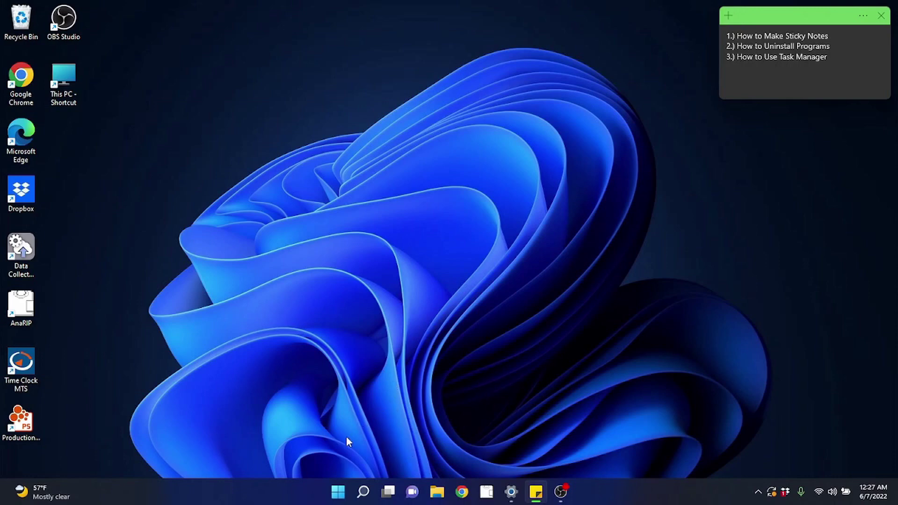
Browse All apps in Start, then search 'sticky' and launch Sticky Notes.
left_click(338, 492)
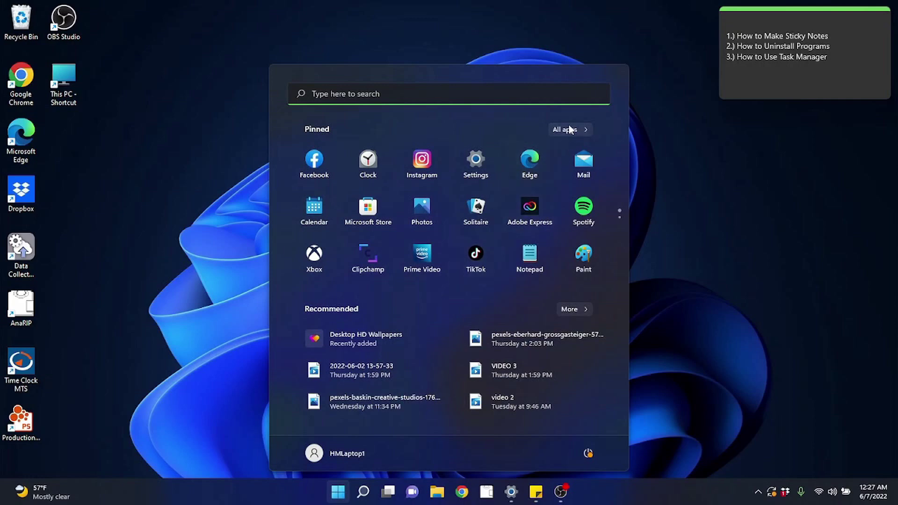
left_click(569, 129)
scroll(523, 225, "down", 4)
scroll(375, 309, "down", 15)
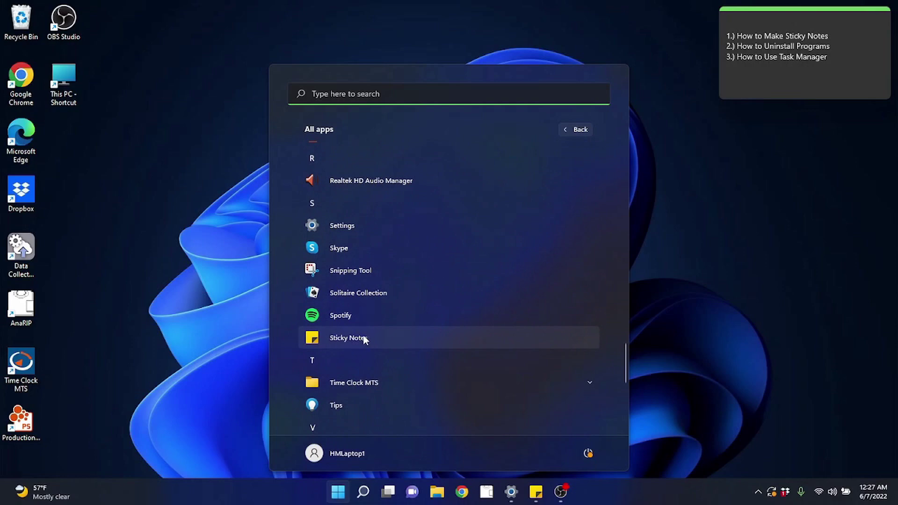
left_click(363, 491)
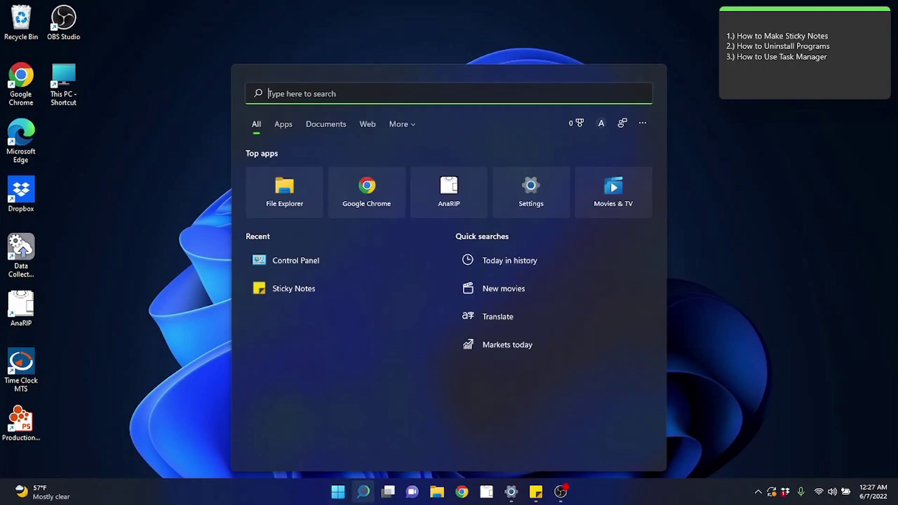
type("sticky")
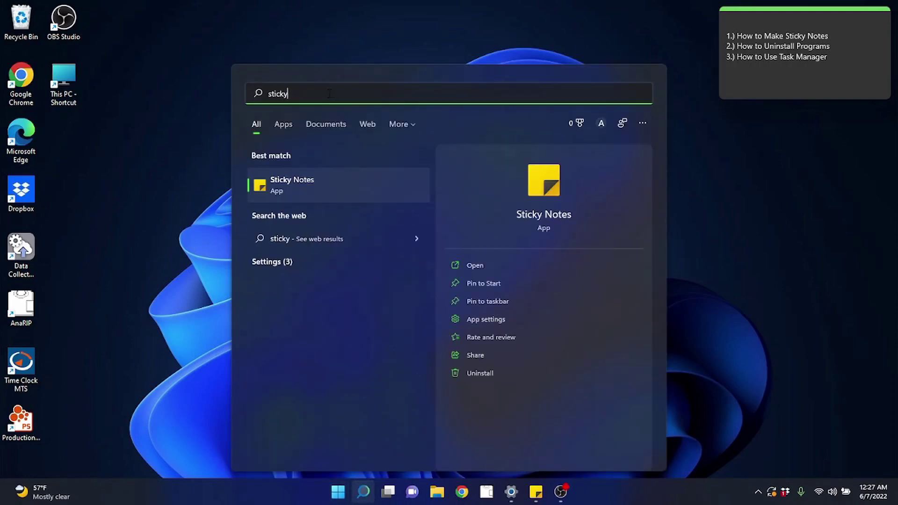
left_click(318, 177)
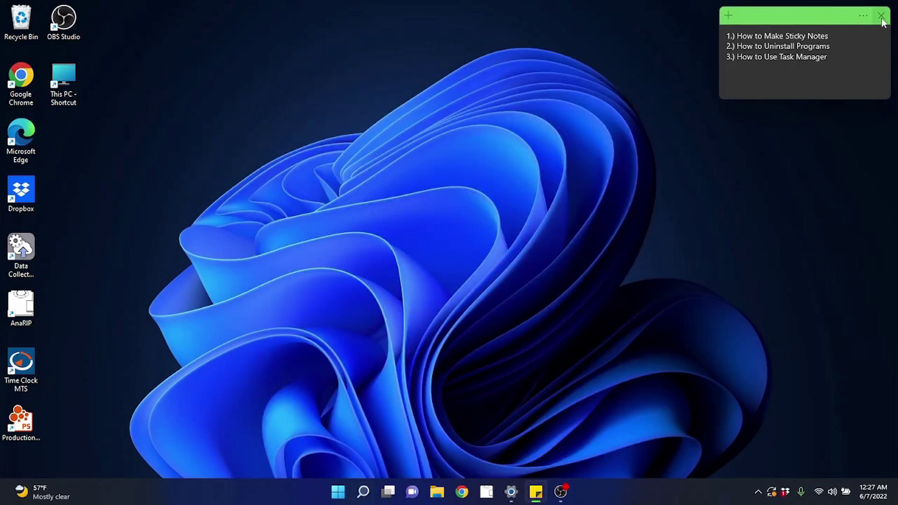
Look over the Sticky Notes list of all notes, then close it.
left_click(864, 16)
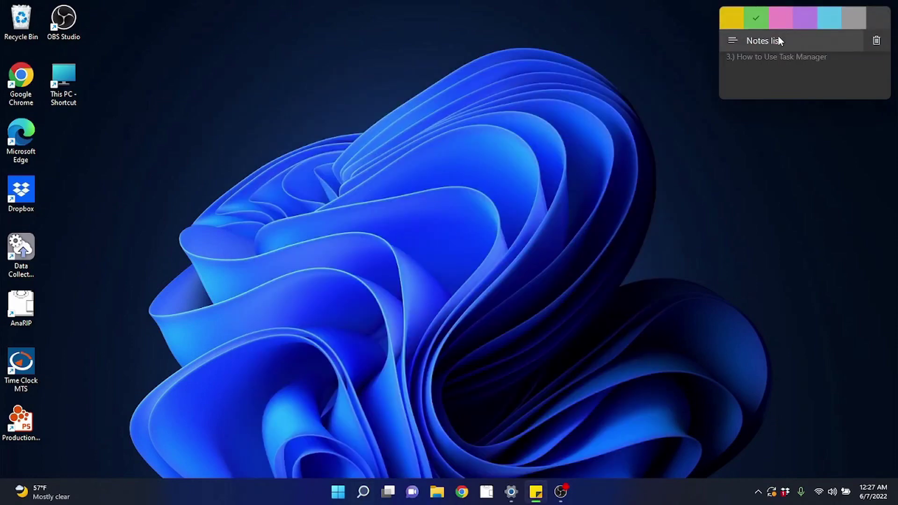
left_click(762, 41)
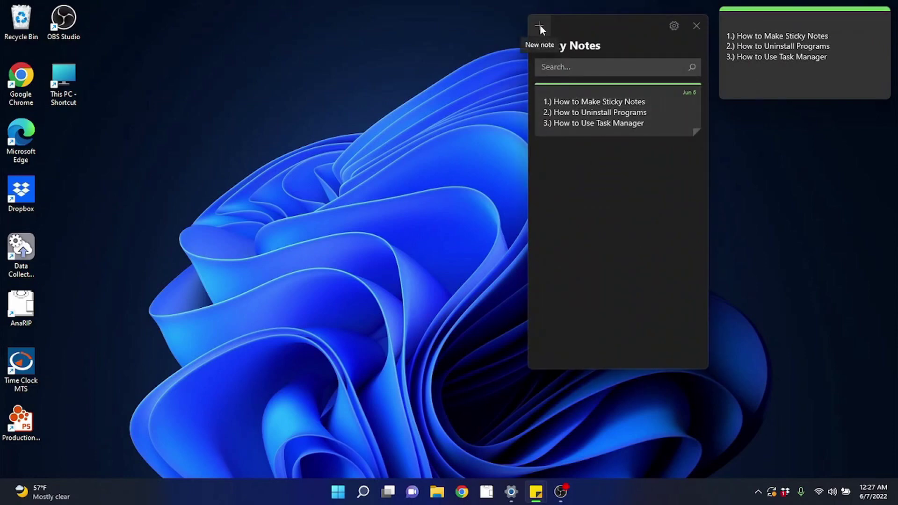
left_click(696, 27)
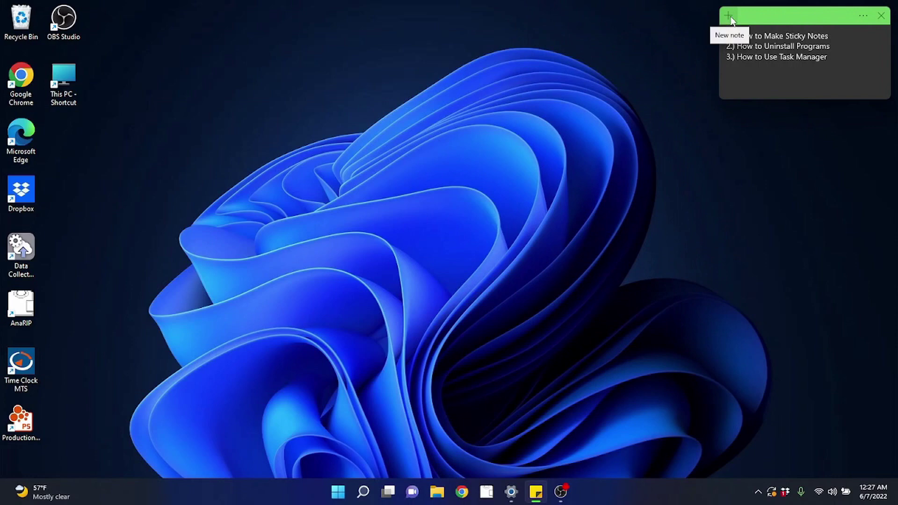
Create a new note listing '1. take a bath', '2. drink a pepsi', '3. go to gym'.
left_click(730, 15)
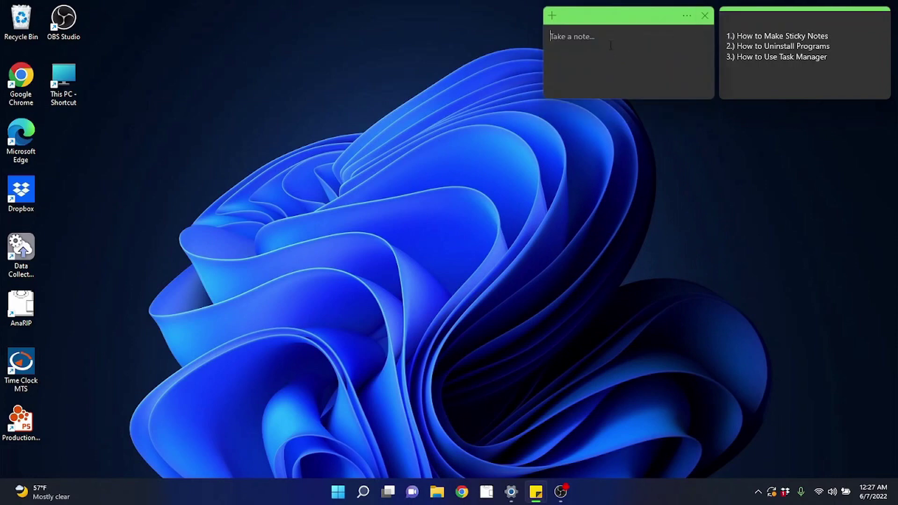
type("1. take a bath")
key("Return")
type("2. drink a pepsi")
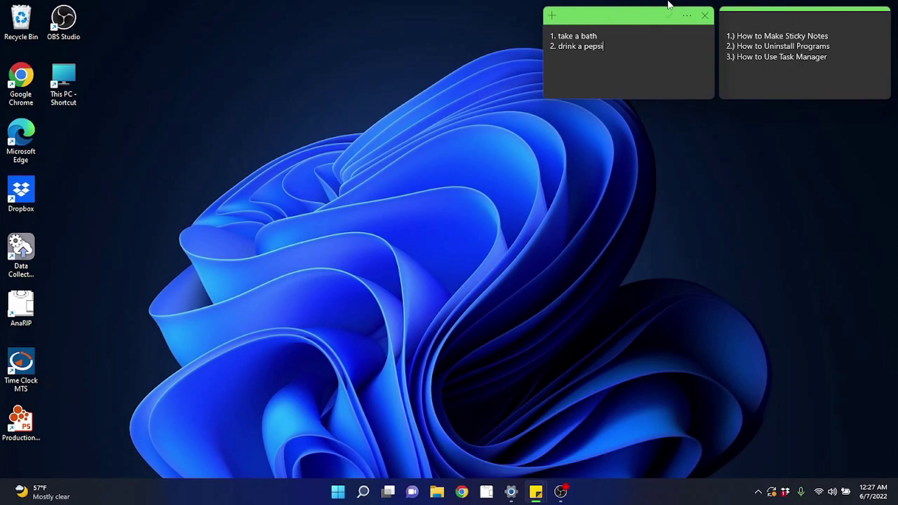
key("Return")
type("3. go to gym")
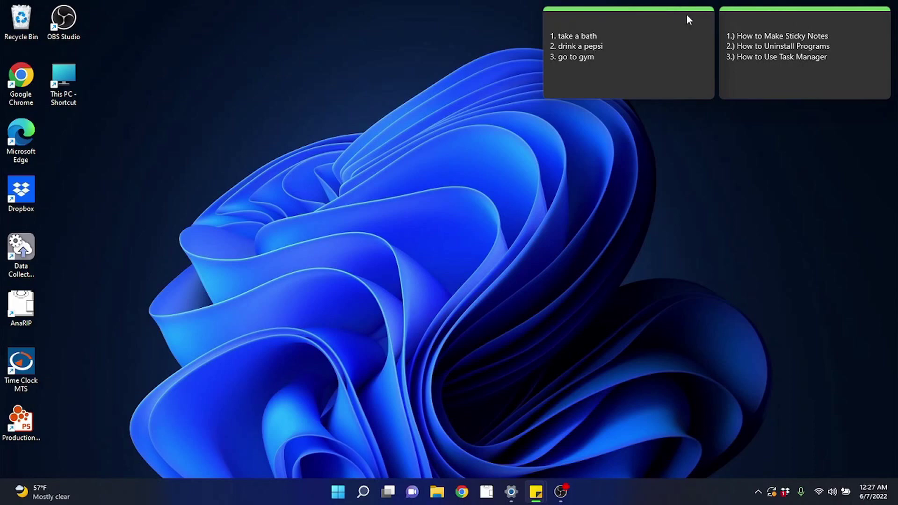
Try blue on the to-do note, then change it back to green.
left_click(687, 16)
left_click(654, 23)
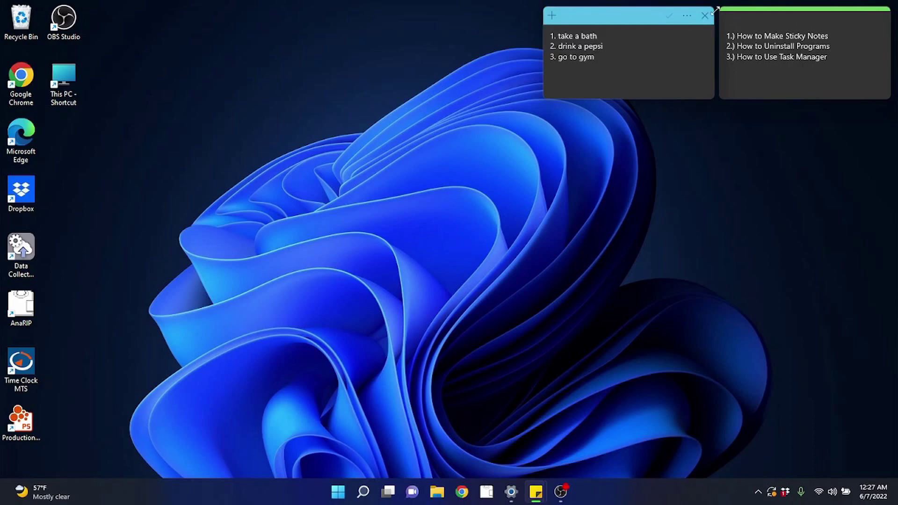
left_click(686, 16)
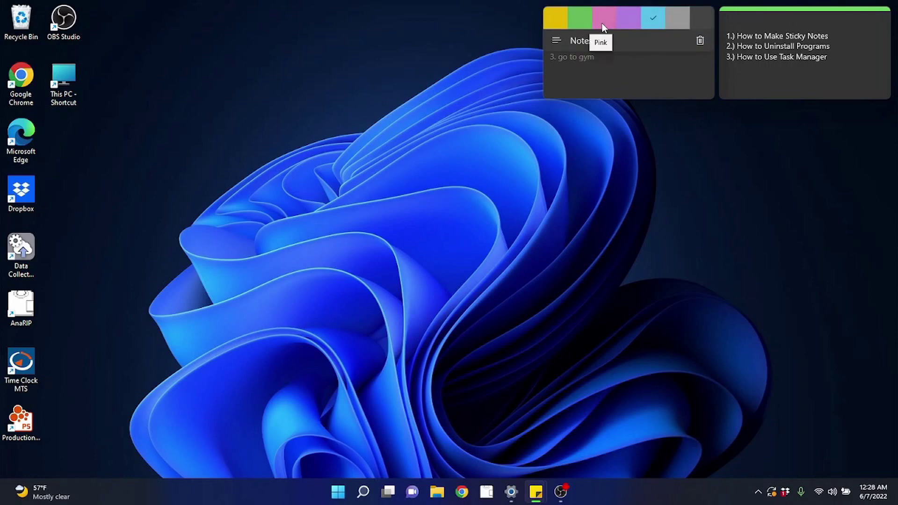
left_click(580, 18)
Make the how-to topics note yellow.
left_click(762, 13)
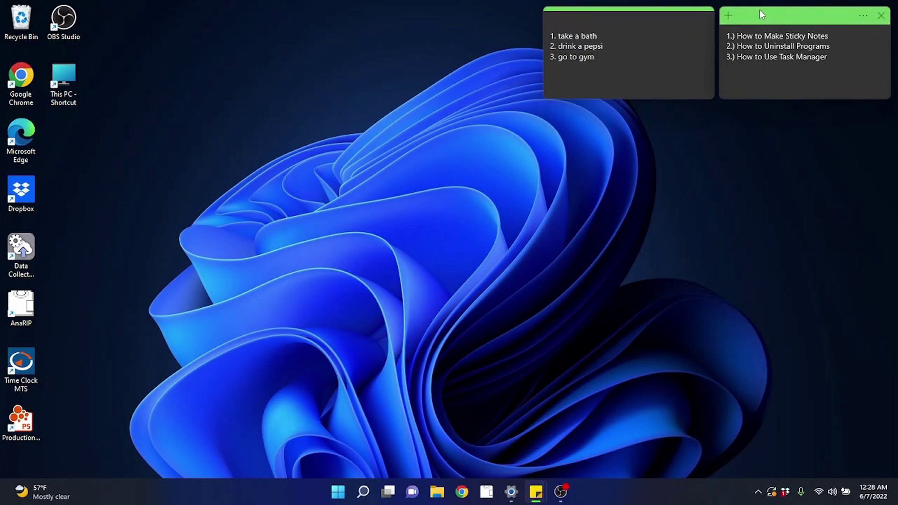
left_click(860, 18)
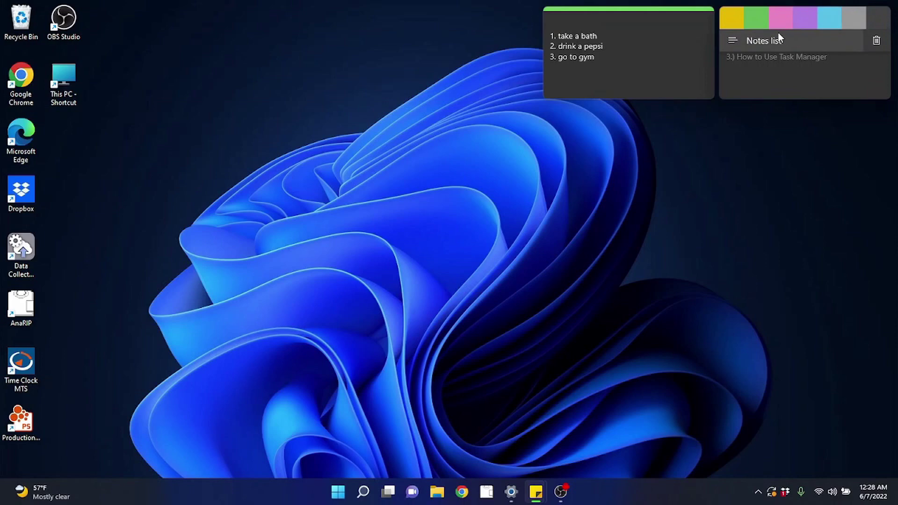
left_click(732, 16)
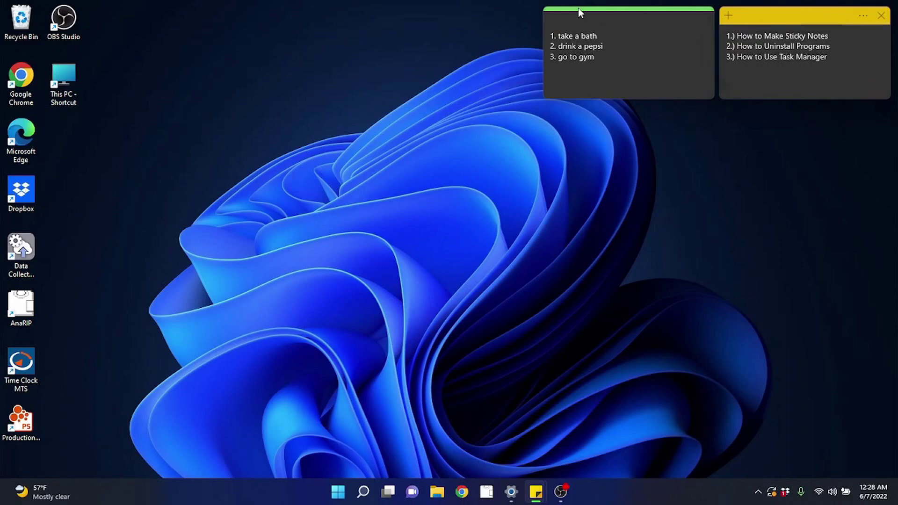
Create extra blank notes below the yellow note, colour one grey, close them, and return to the yellow note.
left_click(572, 18)
left_click(552, 17)
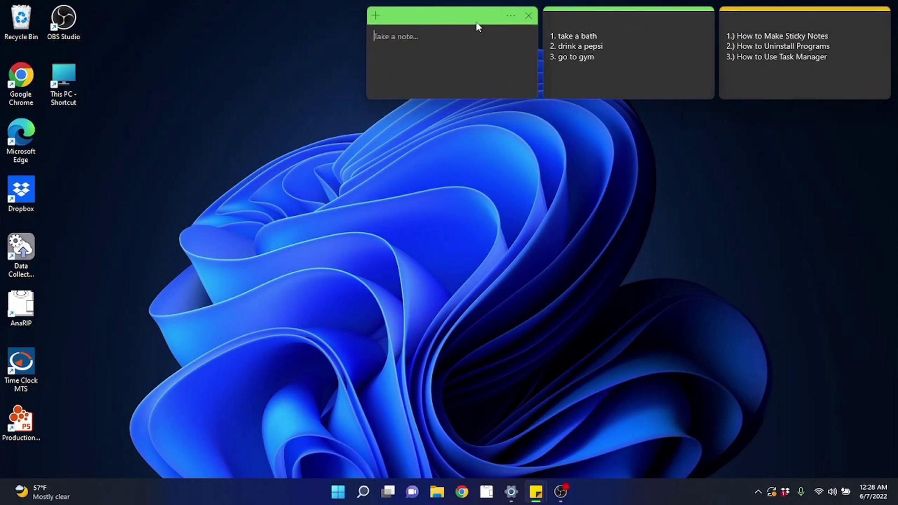
left_click_drag(477, 22, 821, 115)
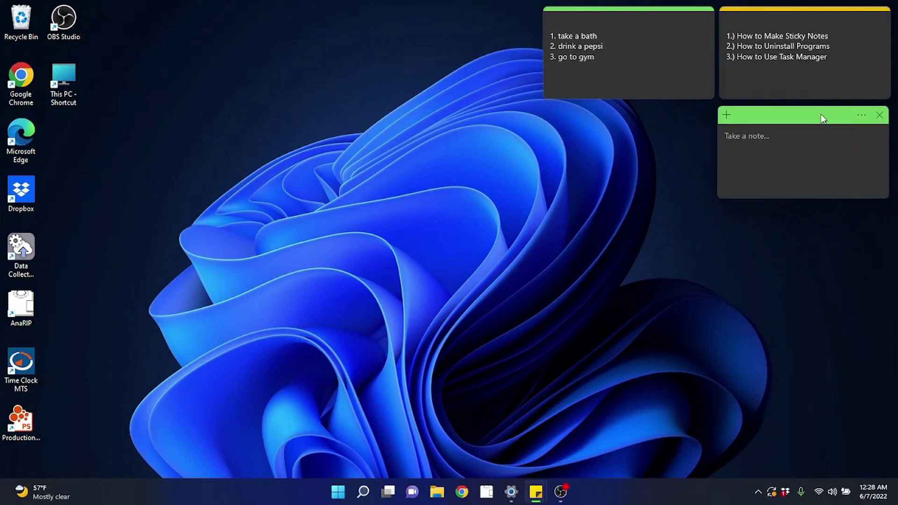
left_click(726, 115)
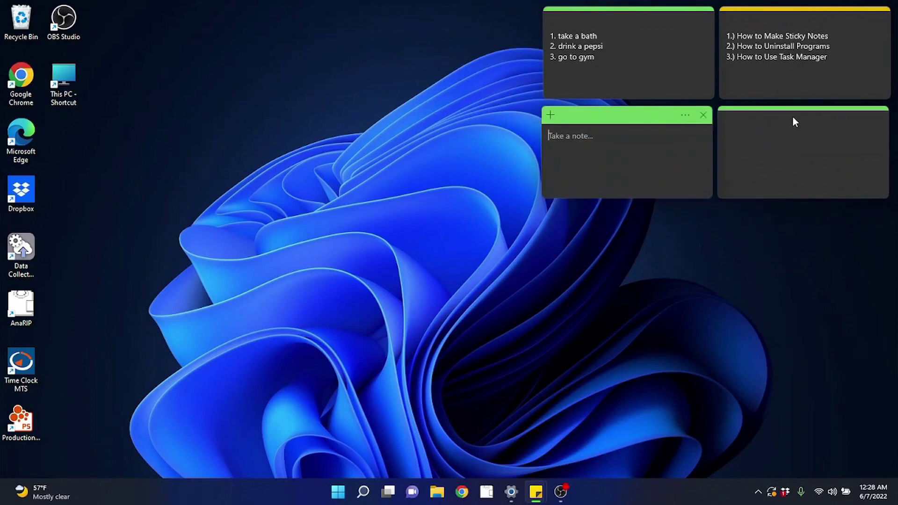
left_click(705, 114)
left_click(863, 116)
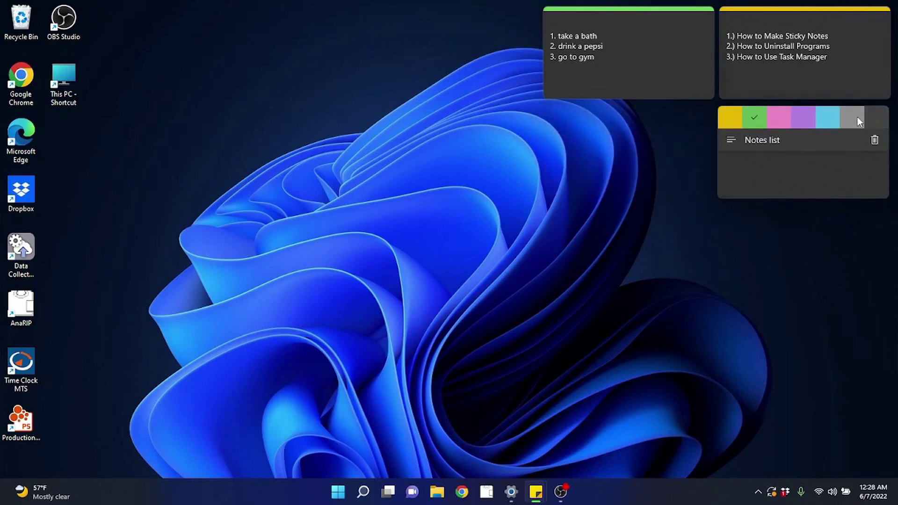
left_click(858, 117)
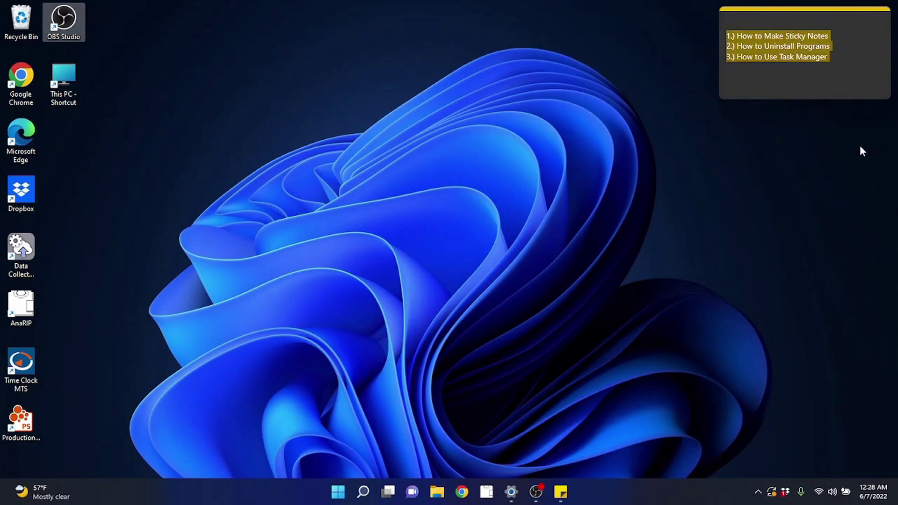
left_click(821, 57)
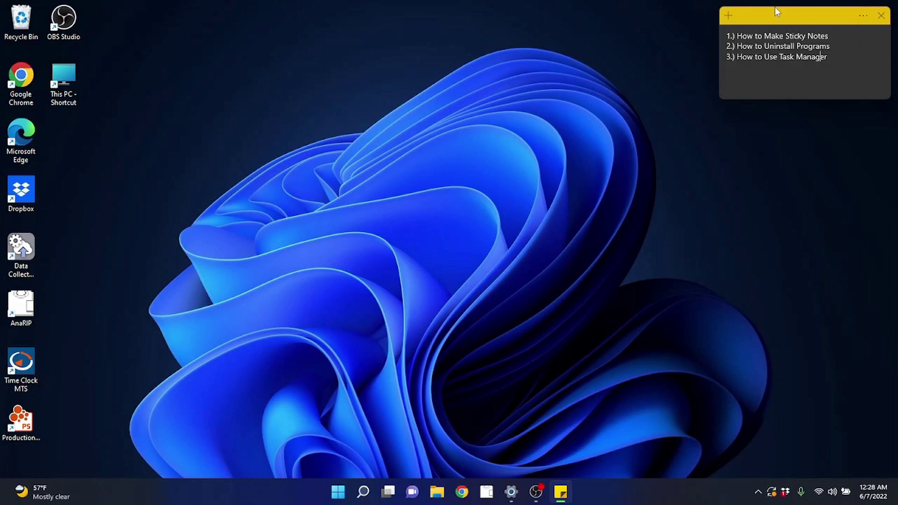
Settle the yellow how-to note at the top of the screen and click away to stop editing.
left_click_drag(798, 20, 800, 36)
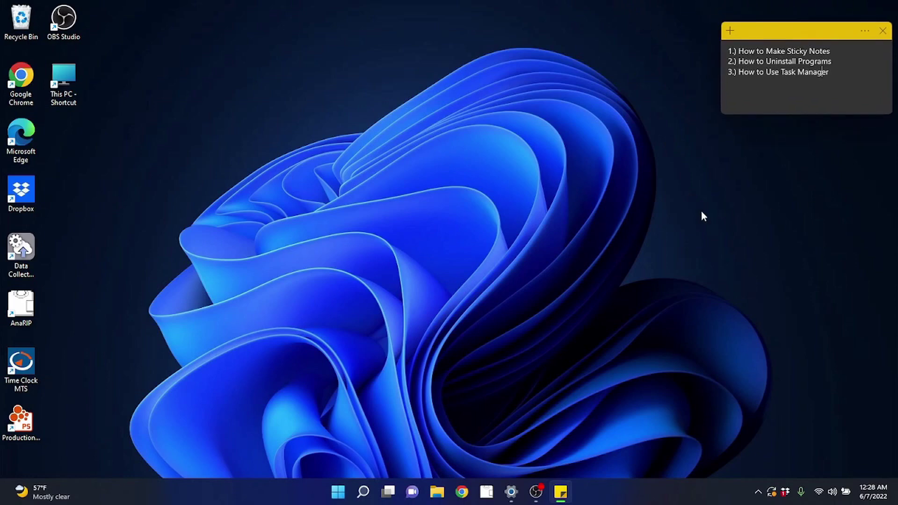
left_click_drag(794, 34, 788, 20)
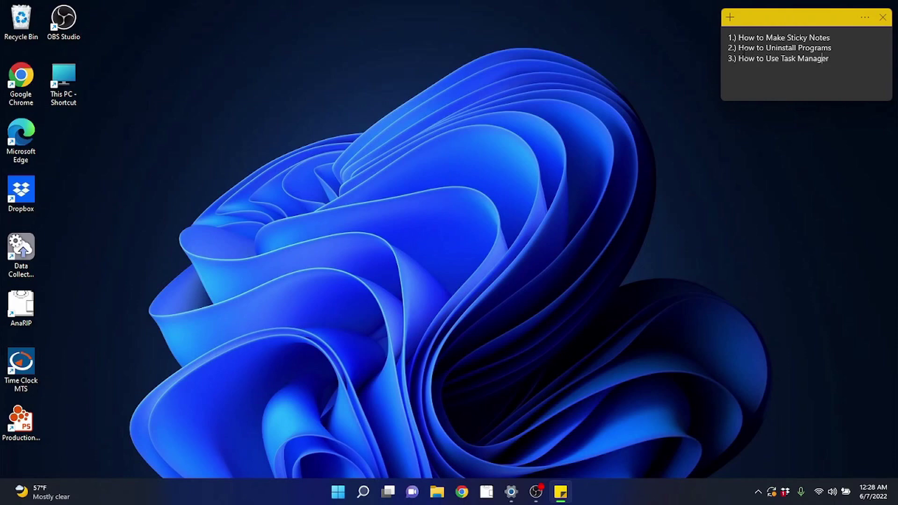
left_click_drag(728, 48, 832, 49)
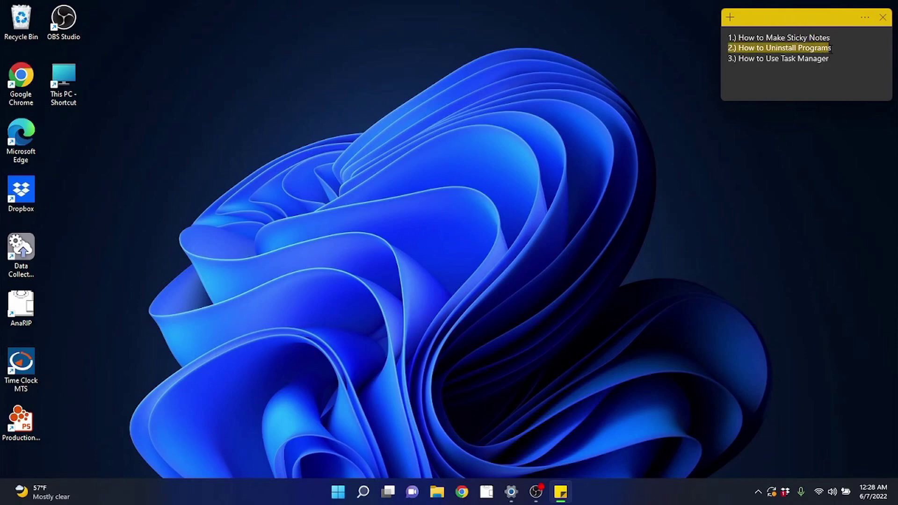
left_click(845, 55)
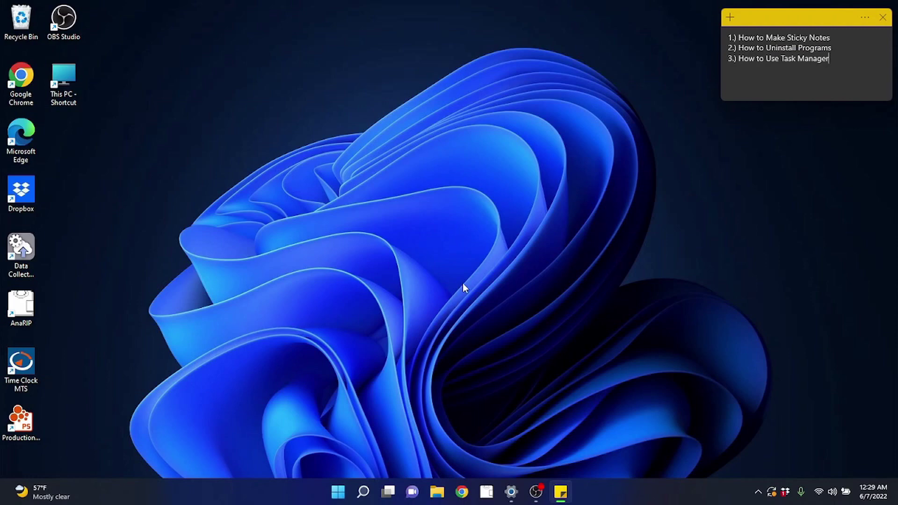
left_click(509, 288)
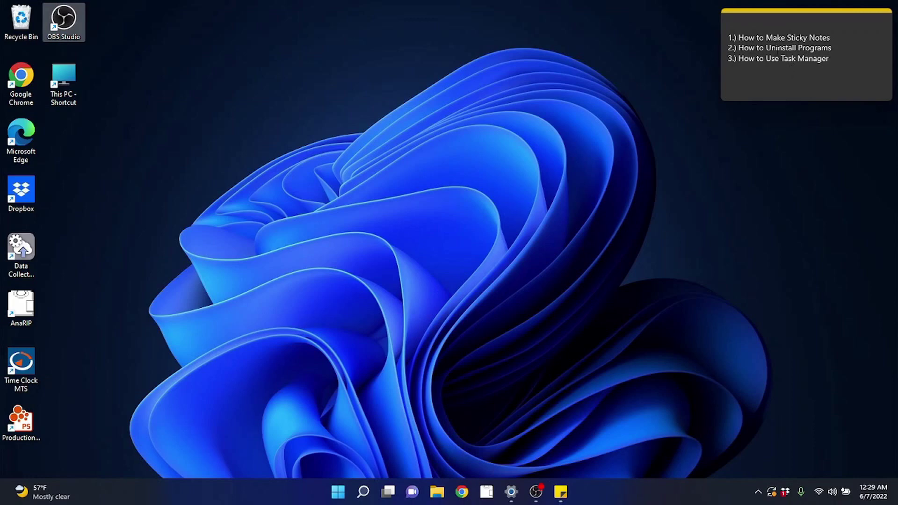
left_click(423, 246)
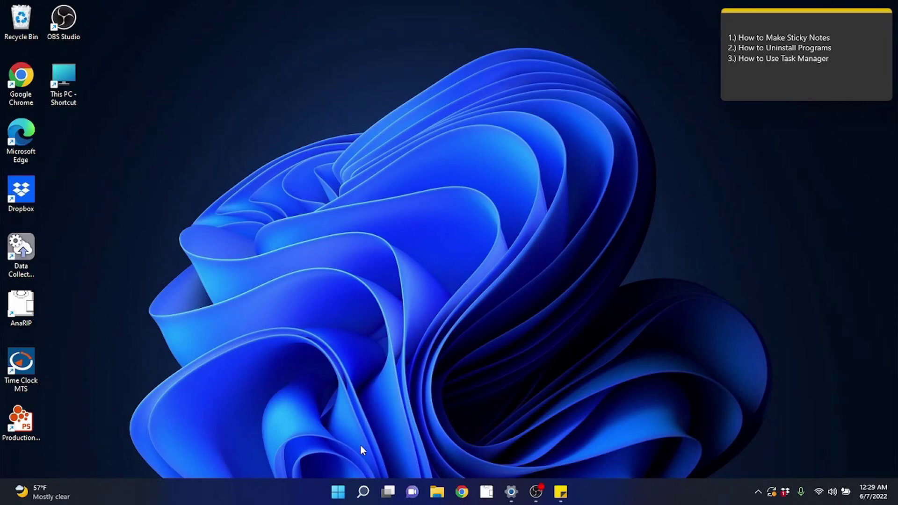
left_click(338, 492)
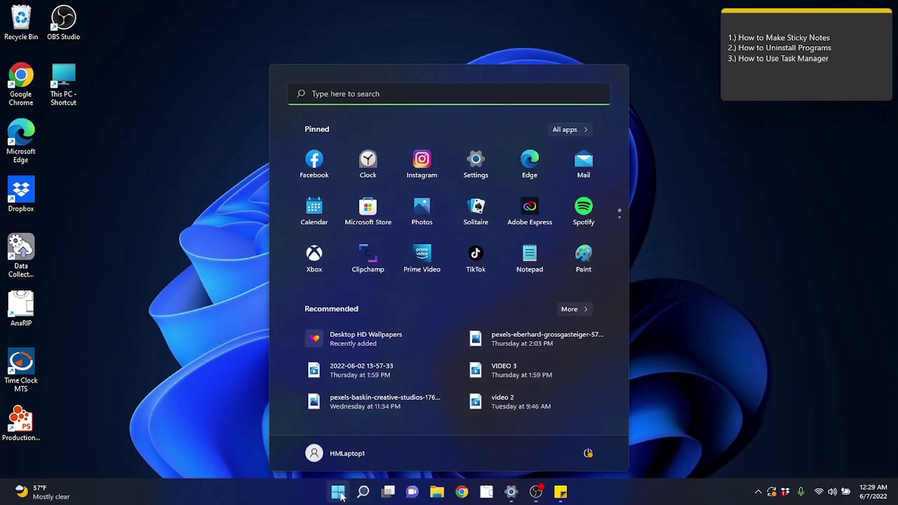
left_click(559, 131)
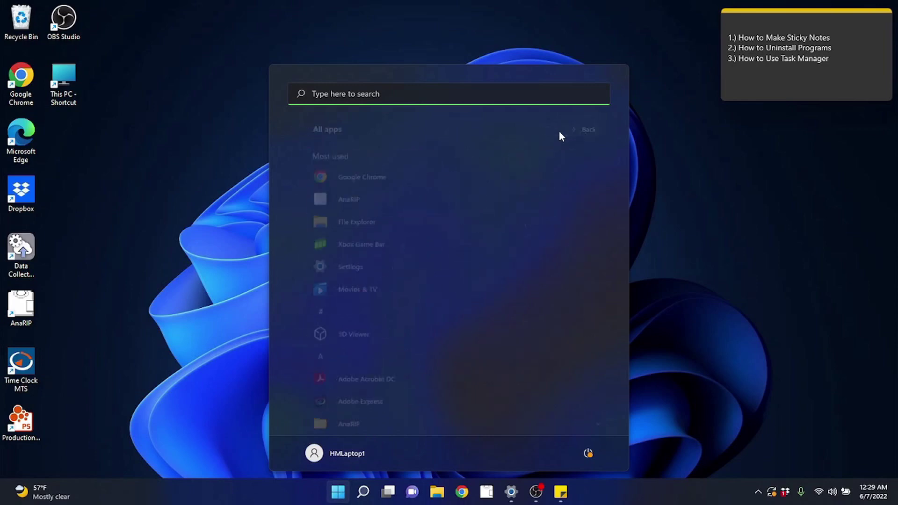
scroll(422, 294, "down", 10)
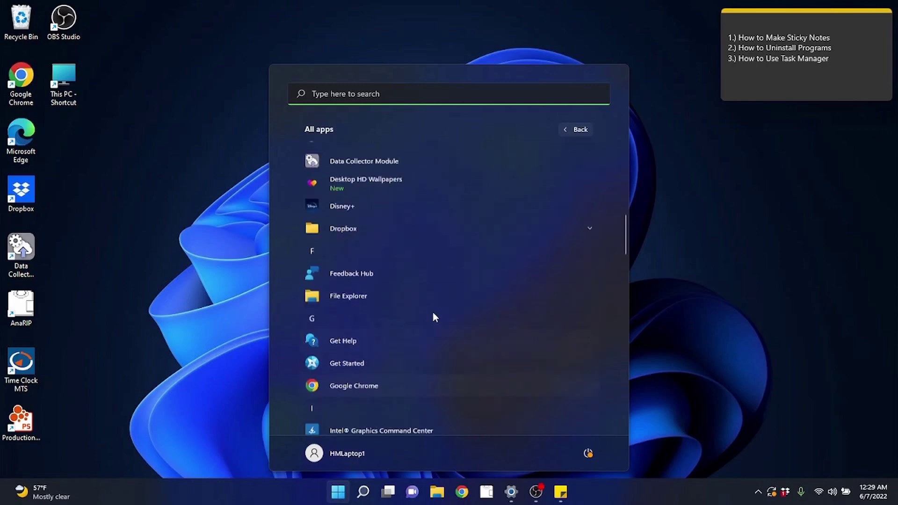
scroll(439, 323, "up", 8)
scroll(452, 338, "up", 3)
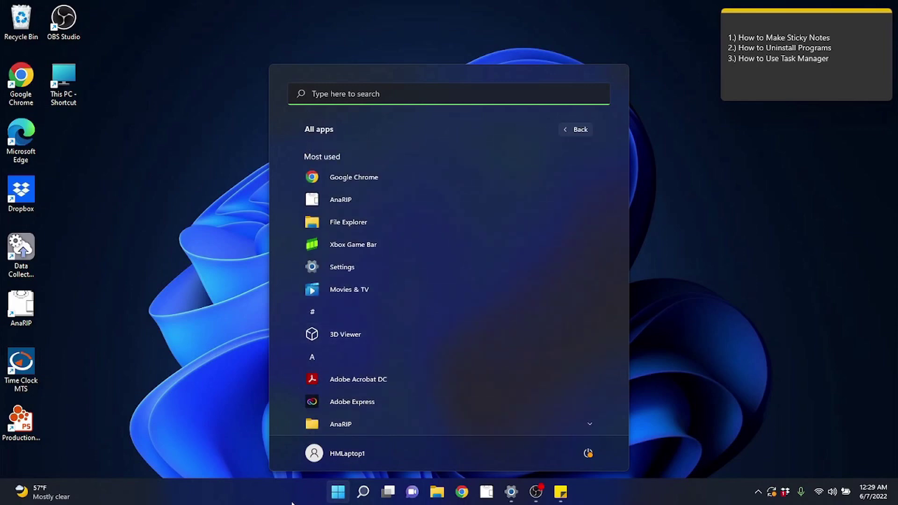
left_click(342, 491)
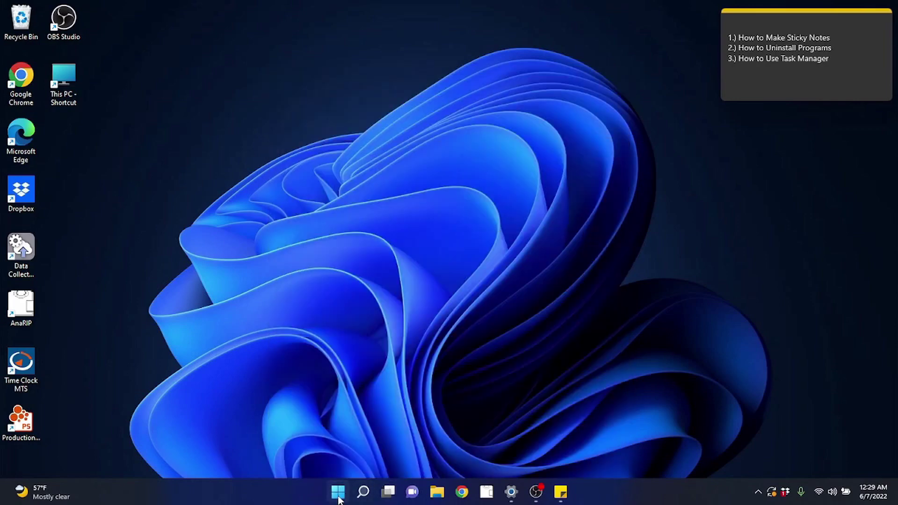
left_click(338, 492)
Open Settings and go to the Apps page, after briefly visiting Windows Update.
left_click(467, 165)
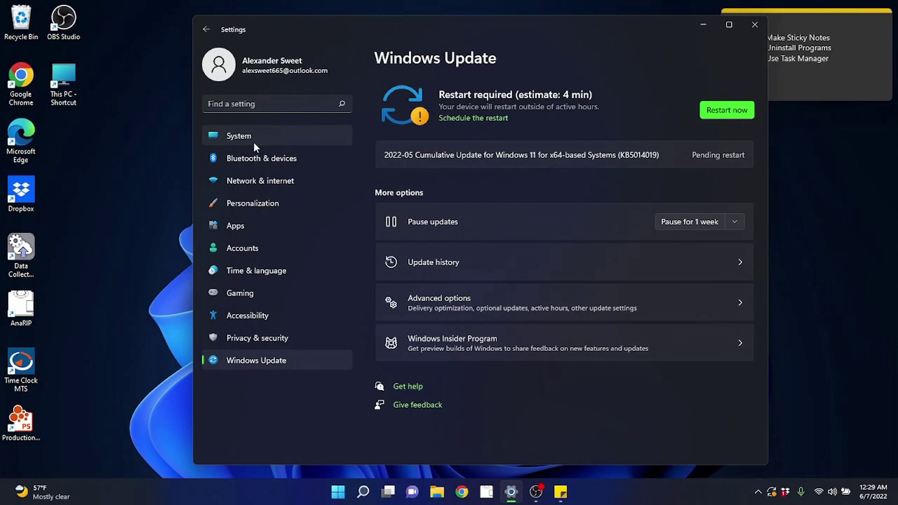
left_click(248, 222)
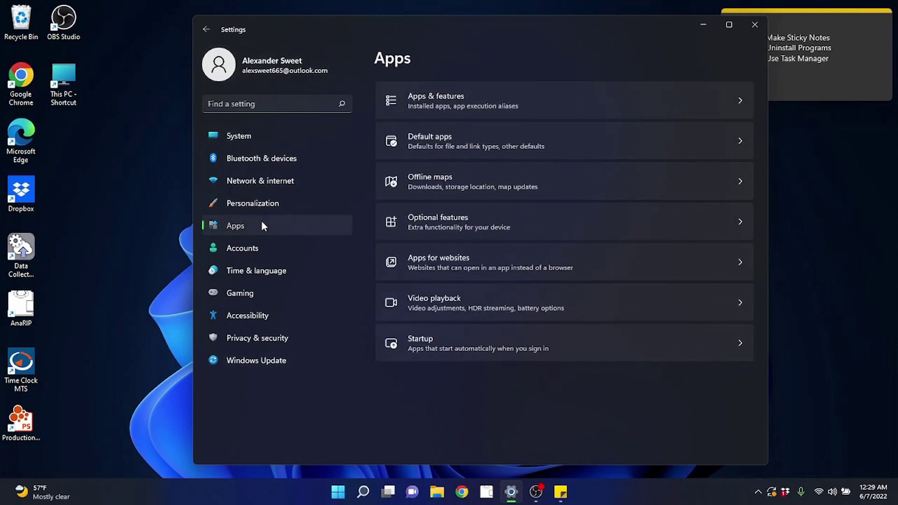
left_click(263, 368)
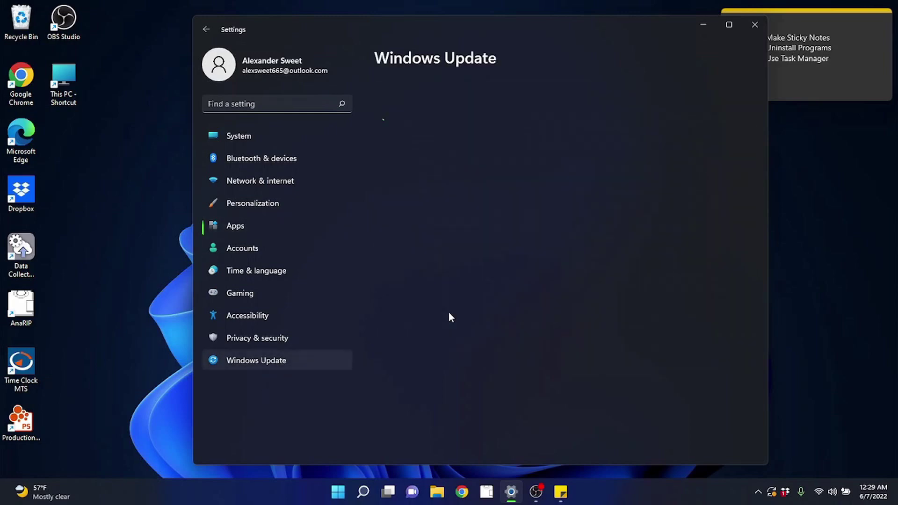
left_click(264, 229)
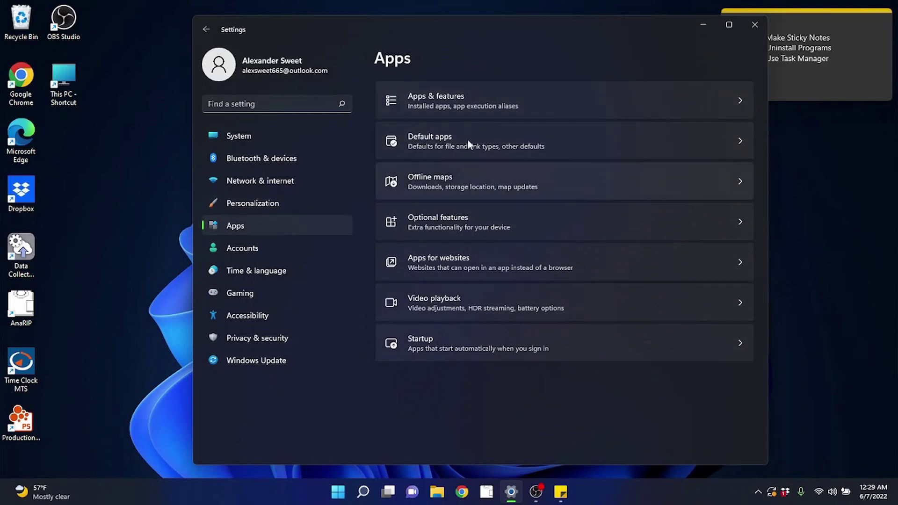
Open Apps & features, scroll the 59-app list, and show Adobe Acrobat DC's actions.
left_click(529, 100)
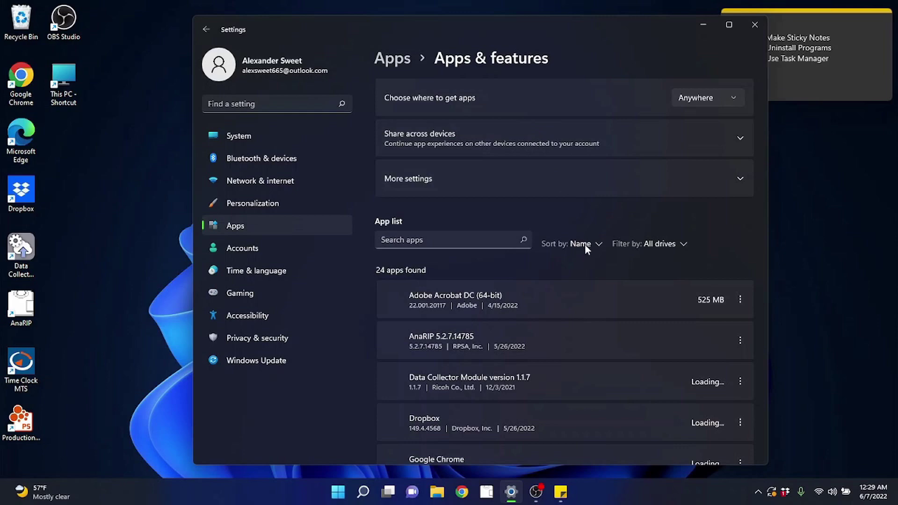
scroll(585, 245, "down", 3)
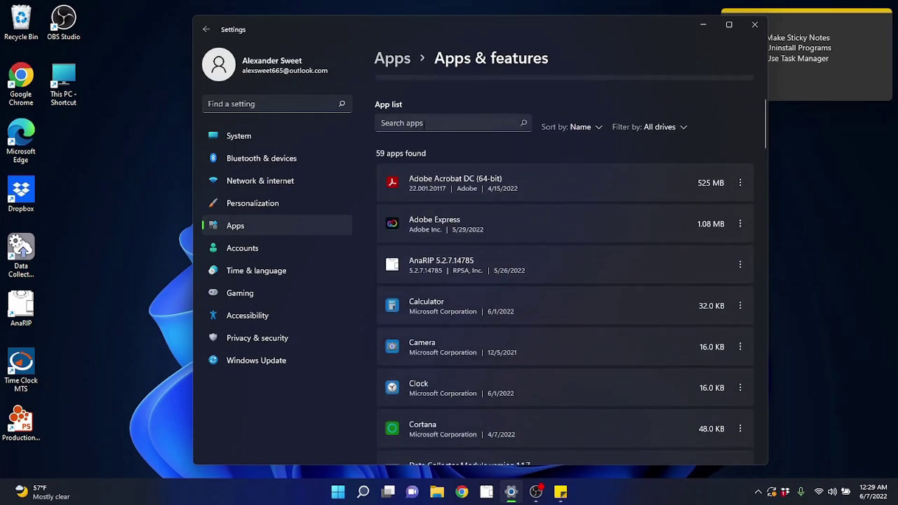
scroll(561, 258, "down", 10)
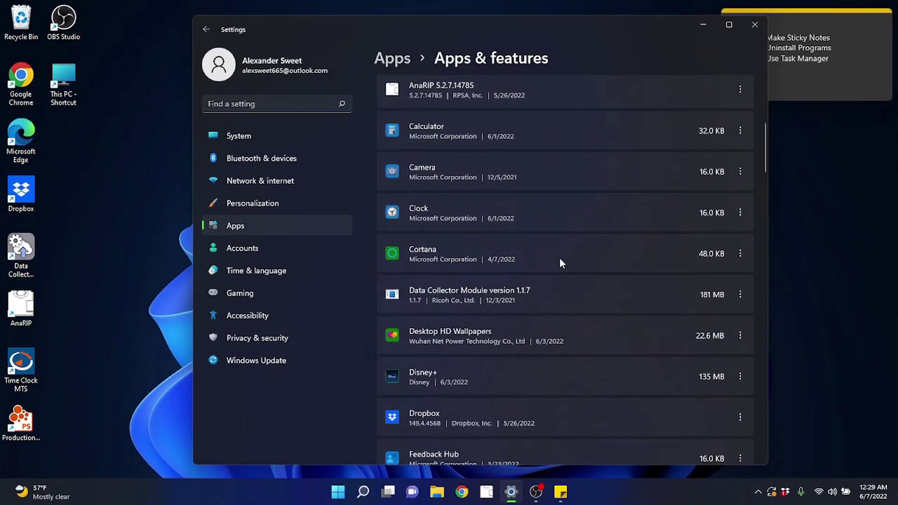
scroll(571, 259, "down", 3)
scroll(587, 264, "up", 10)
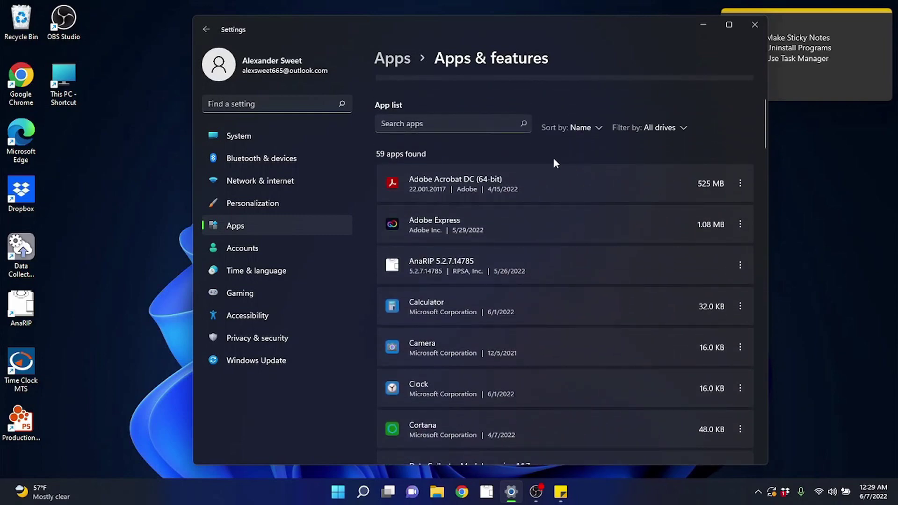
left_click(741, 185)
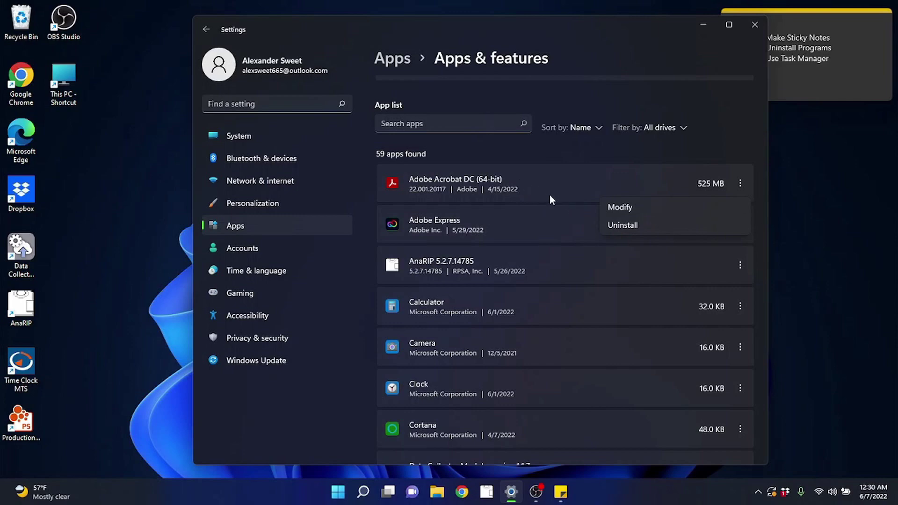
Uninstall Adobe Express from its ⋮ menu, confirm, and close Settings.
left_click(574, 170)
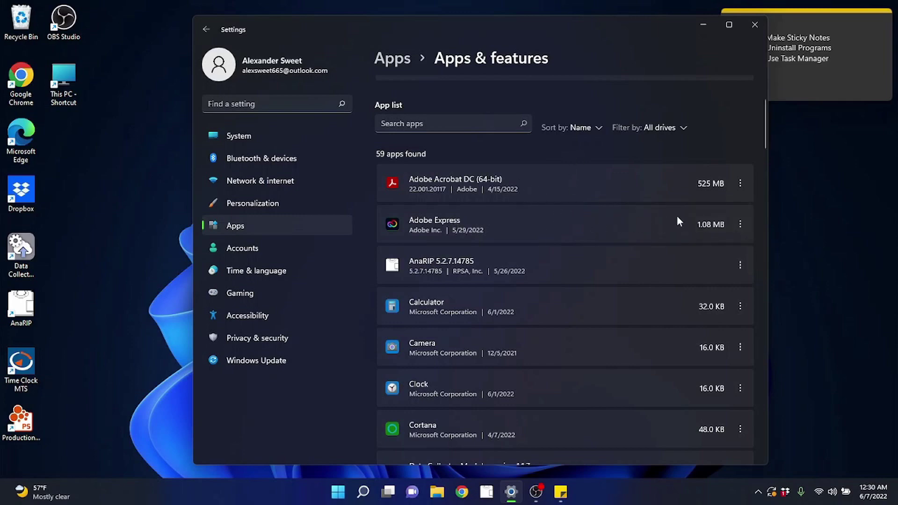
left_click(740, 225)
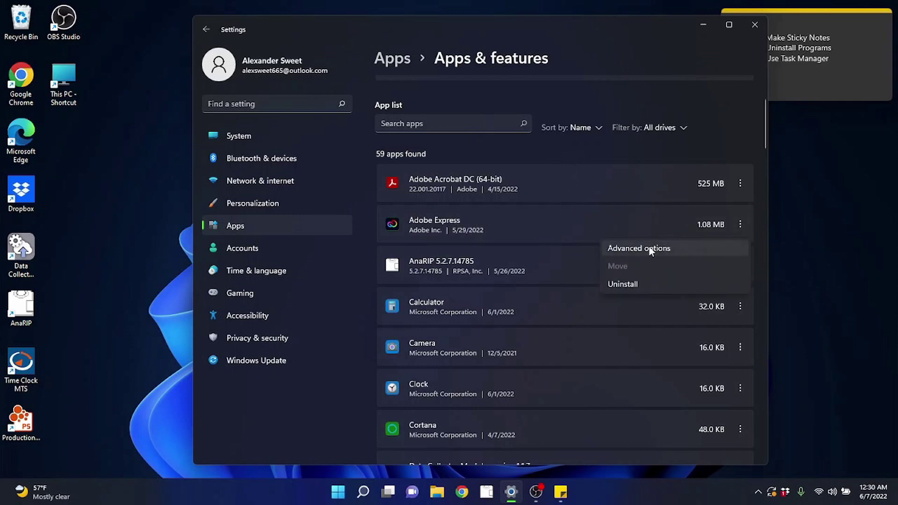
left_click(641, 285)
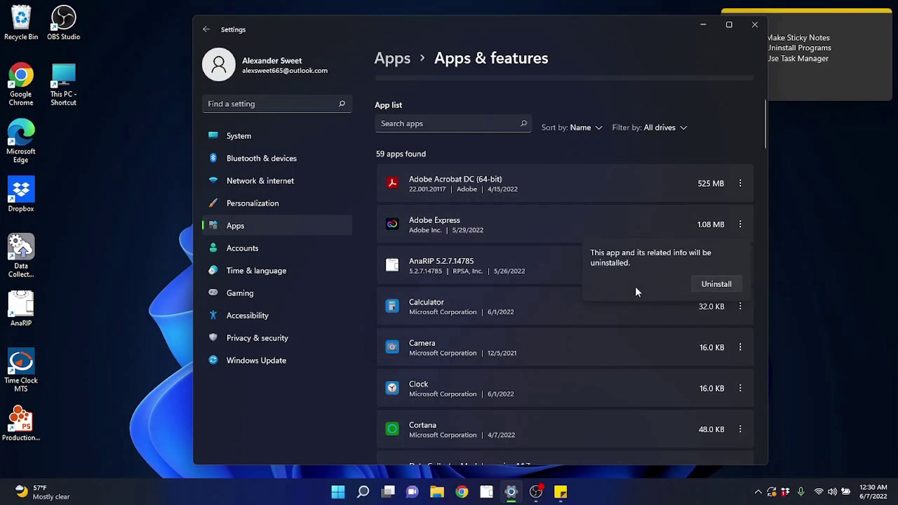
left_click(710, 284)
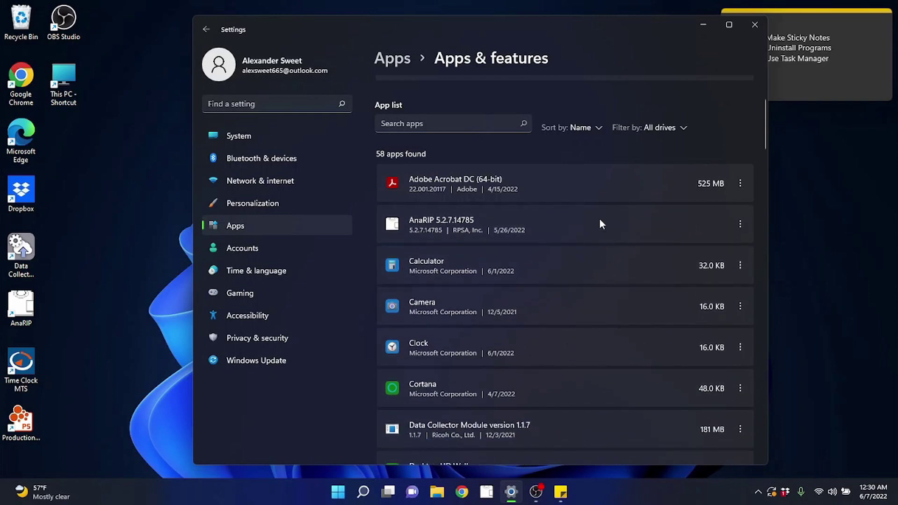
left_click(755, 24)
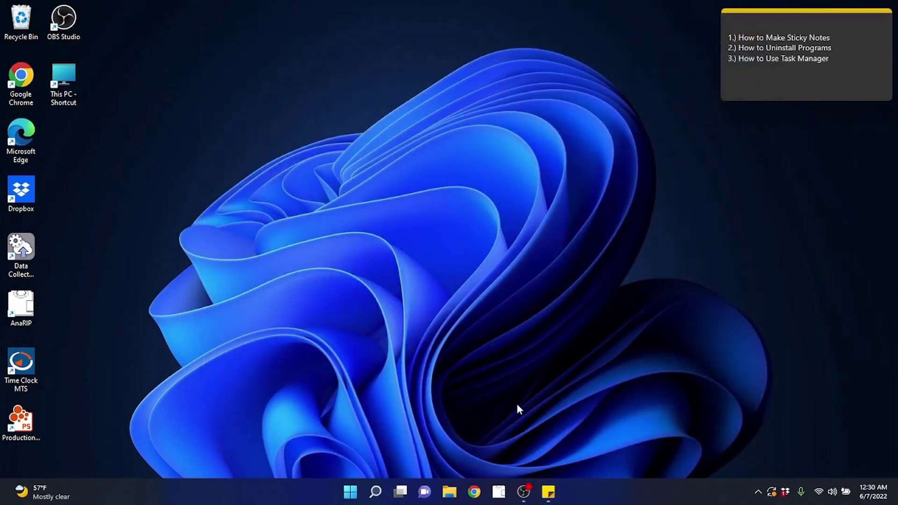
Search for 'control panel' and open Control Panel.
left_click(376, 491)
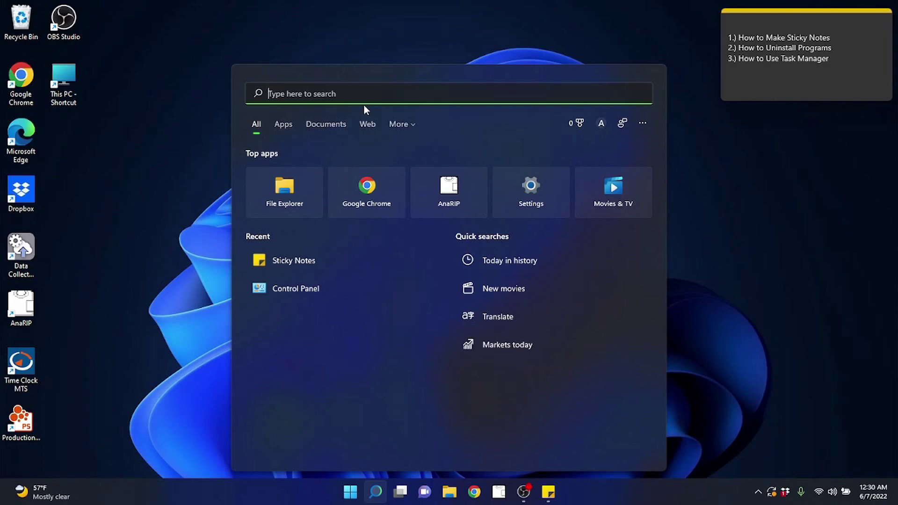
type("control panel")
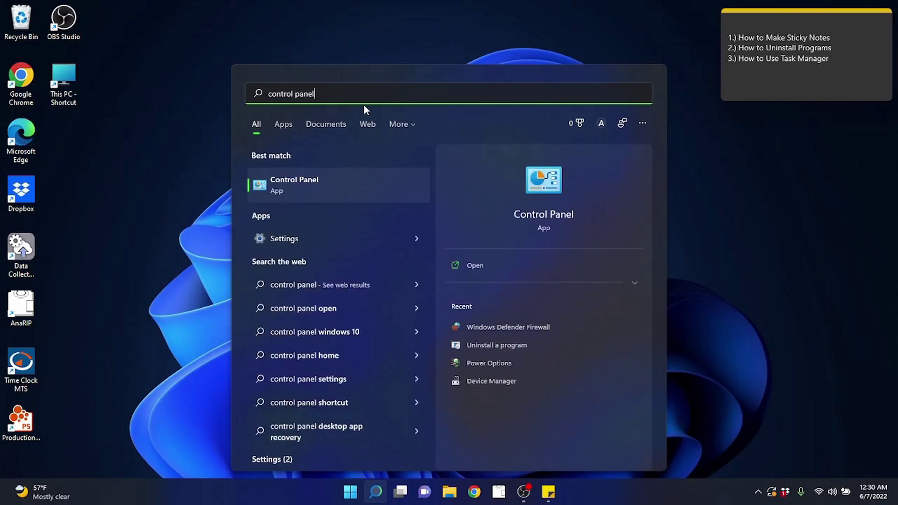
key("Return")
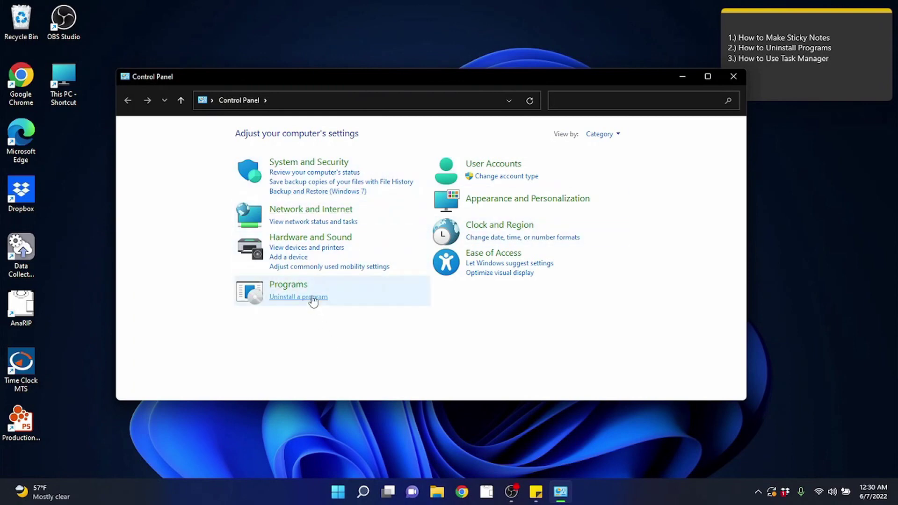
Open Programs and Features and scroll through the installed programs list.
left_click(314, 297)
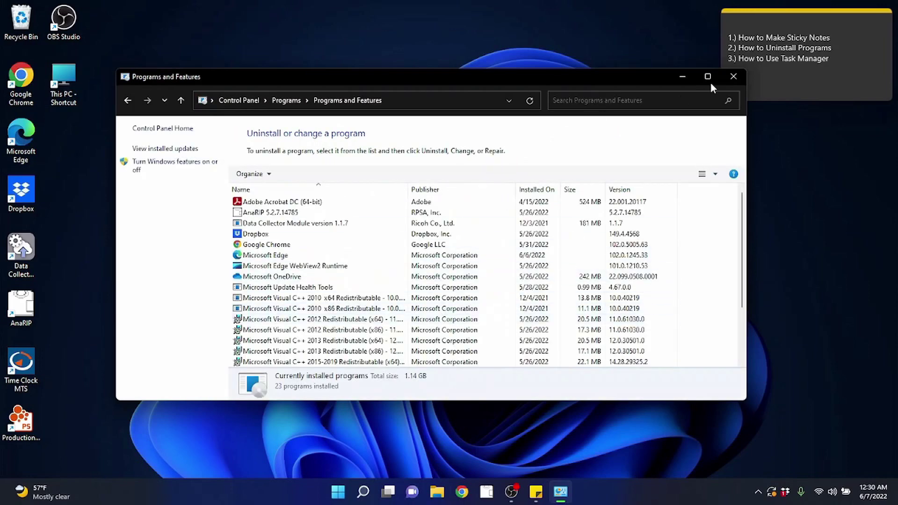
scroll(706, 253, "down", 3)
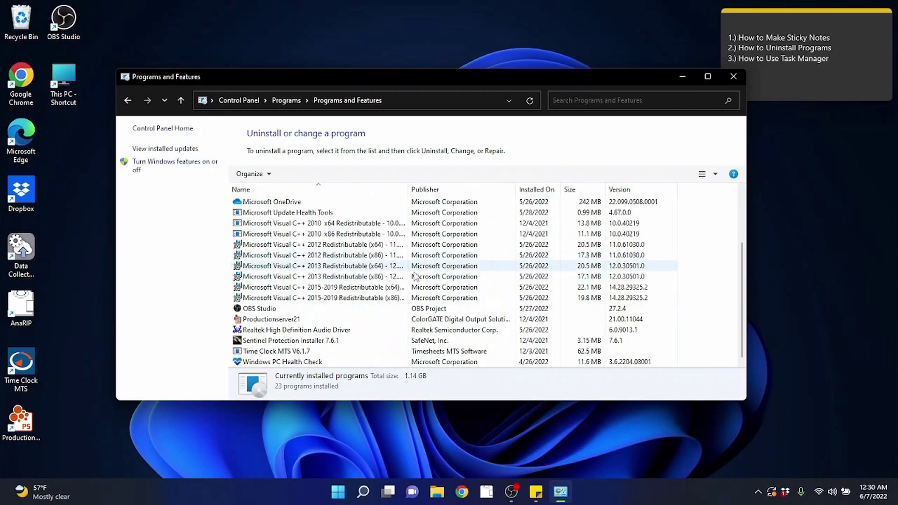
scroll(407, 271, "up", 3)
scroll(389, 262, "down", 3)
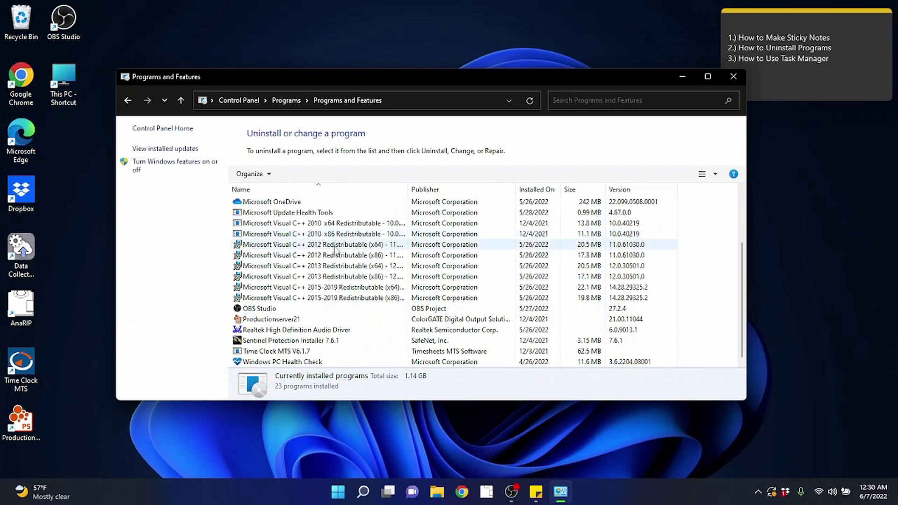
scroll(329, 266, "up", 3)
scroll(327, 268, "down", 3)
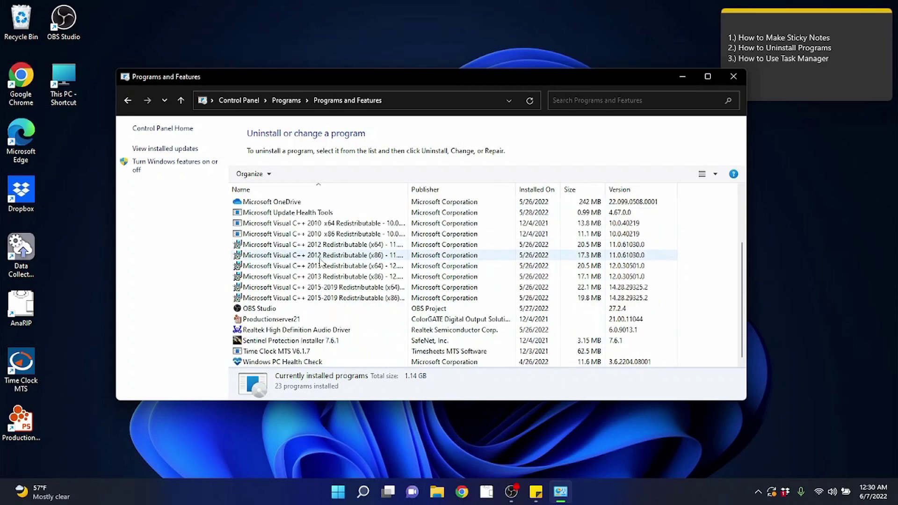
Select entries like Visual C++ 2010, Edge WebView2, OneDrive and Update Health Tools, then move the window.
left_click(314, 234)
scroll(315, 239, "up", 3)
left_click(285, 223)
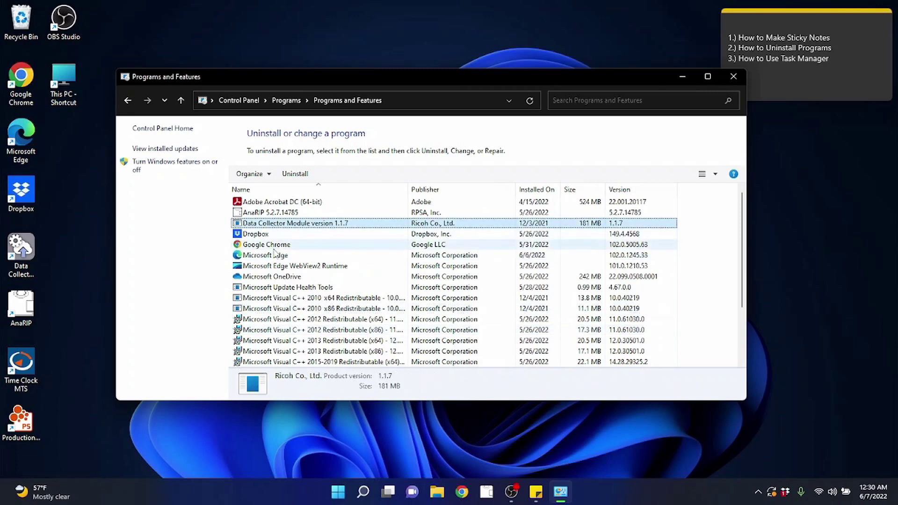
left_click(277, 266)
left_click(280, 298)
left_click(281, 277)
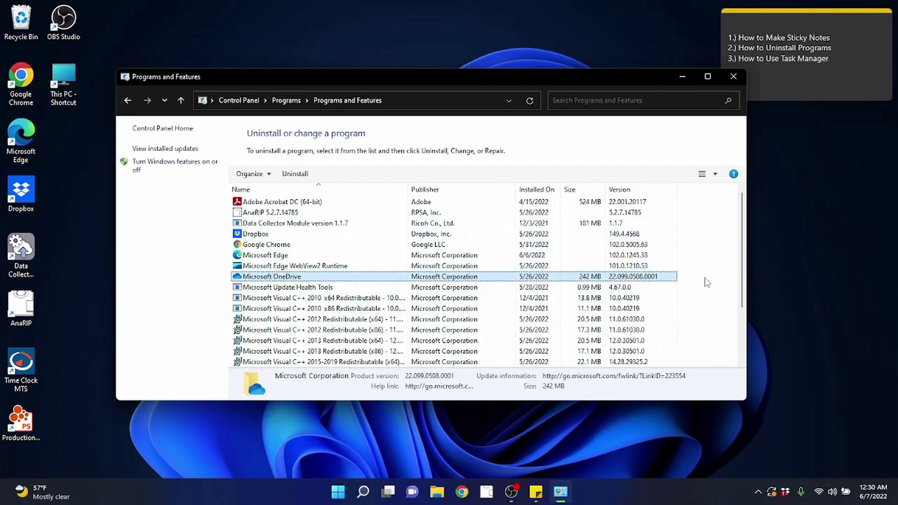
left_click(281, 288)
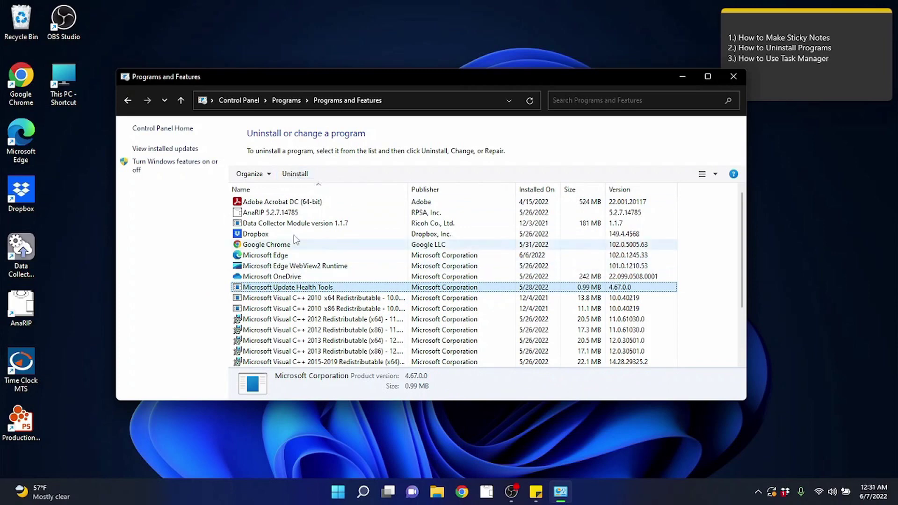
scroll(302, 262, "down", 3)
scroll(309, 290, "up", 1)
scroll(311, 293, "down", 1)
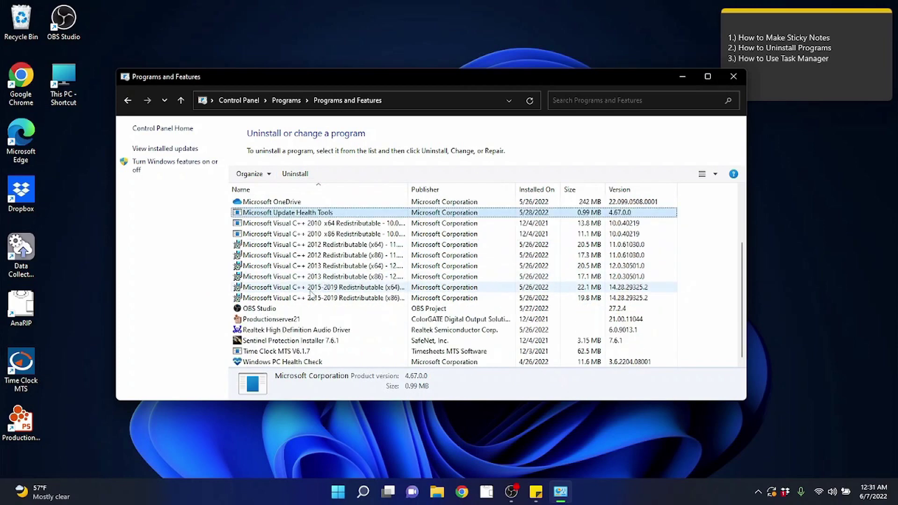
scroll(337, 311, "up", 3)
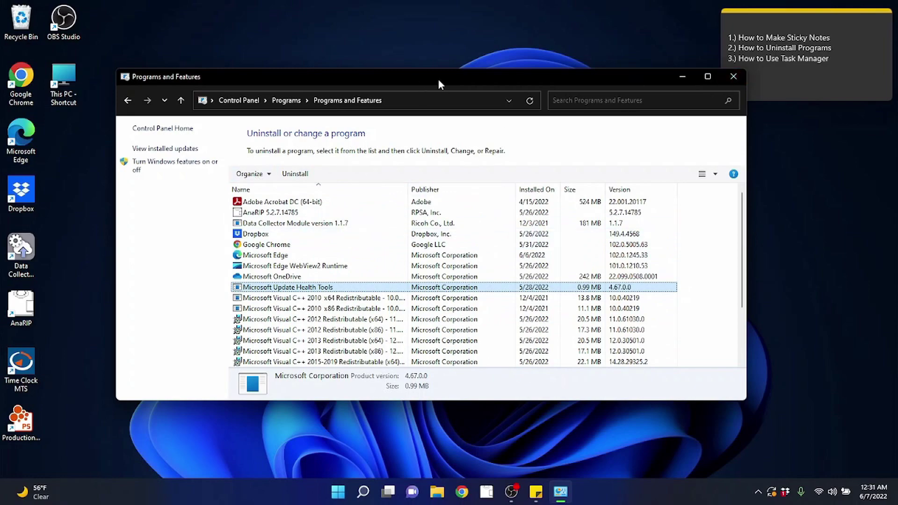
mouse_move(439, 81)
left_mouse_down()
mouse_move(406, 13)
mouse_move(428, 104)
mouse_move(395, 136)
mouse_move(368, 123)
mouse_move(437, 74)
left_mouse_up()
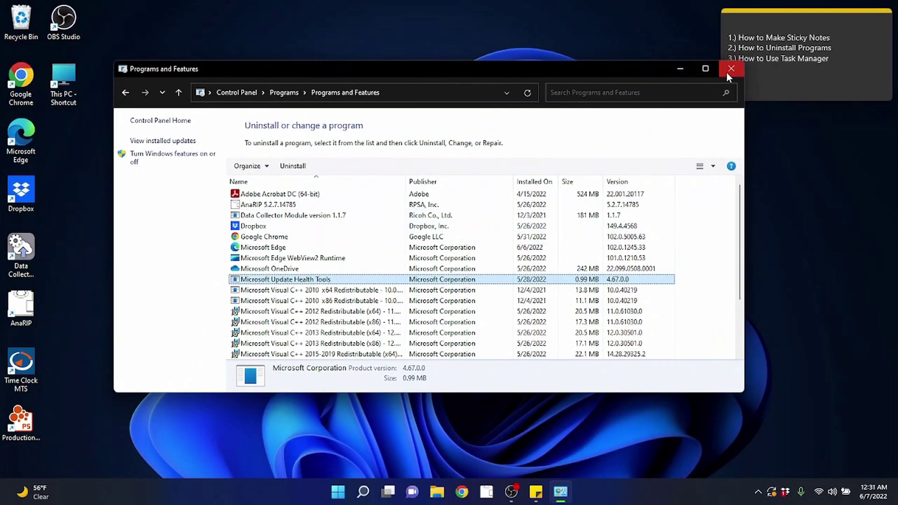
left_click(729, 71)
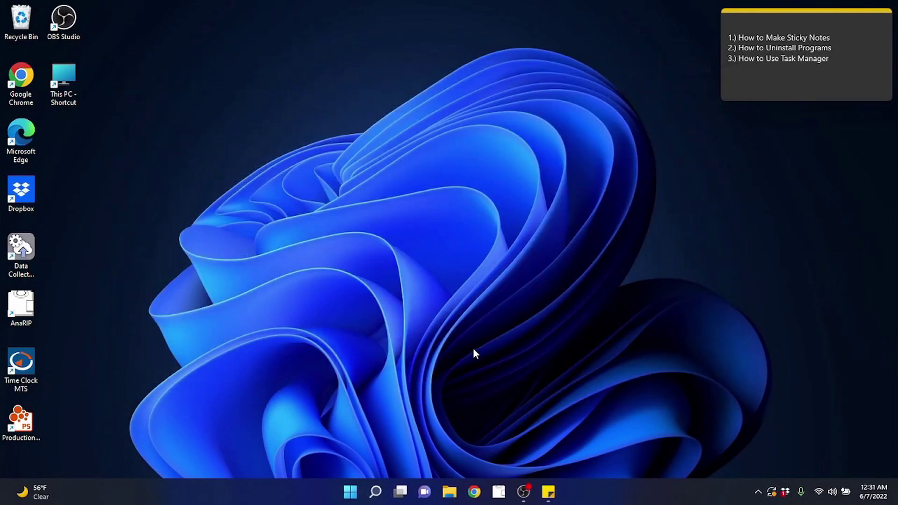
right_click(354, 482)
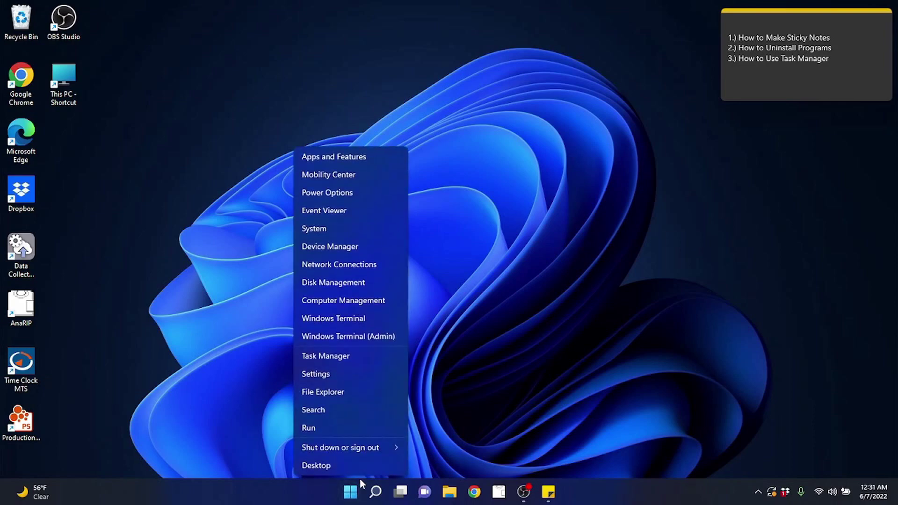
left_click(419, 428)
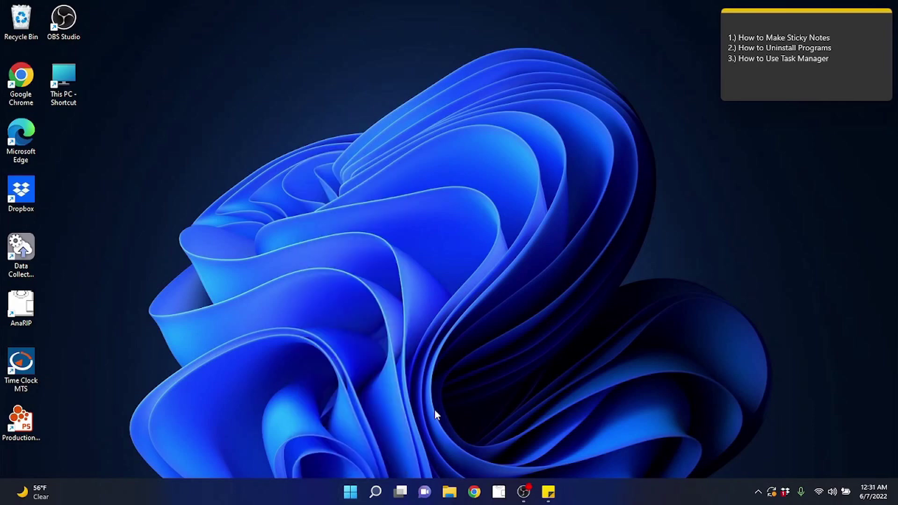
right_click(350, 496)
left_click(381, 473)
left_click(350, 491)
left_click(209, 299)
right_click(351, 491)
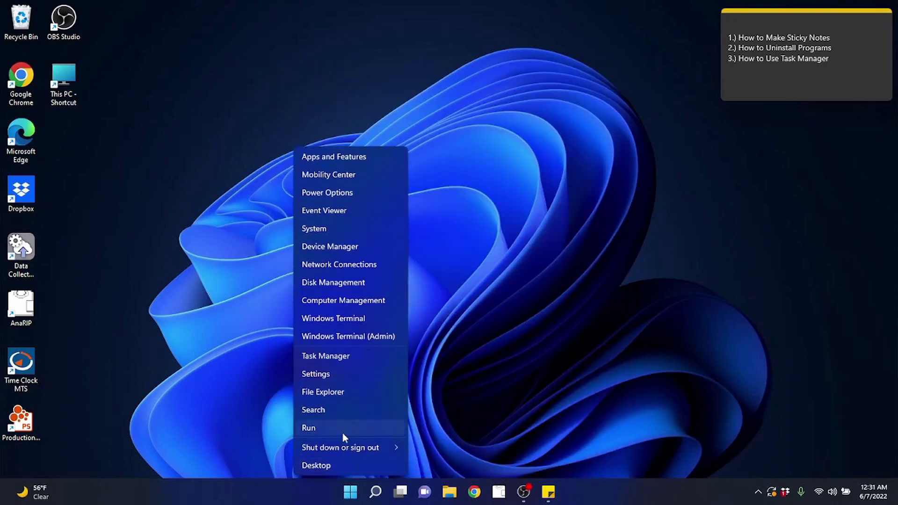
left_click(363, 157)
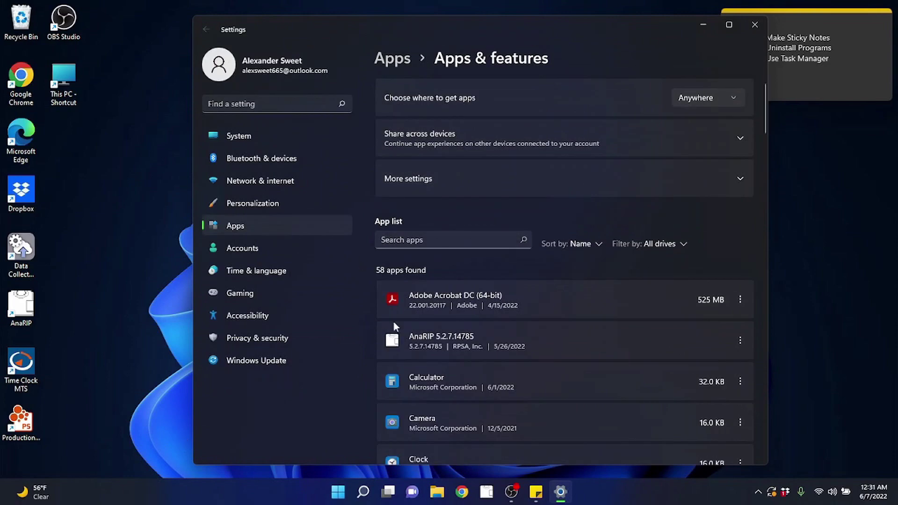
scroll(489, 268, "down", 7)
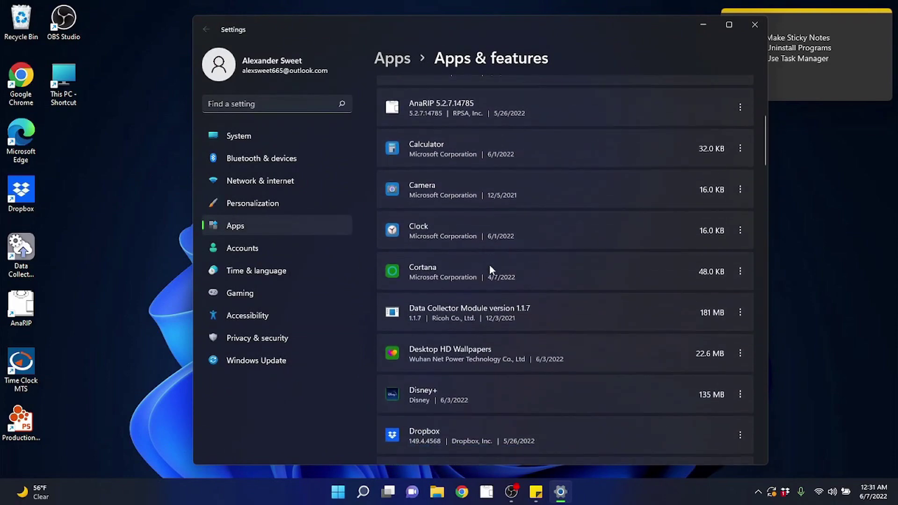
scroll(487, 261, "down", 1)
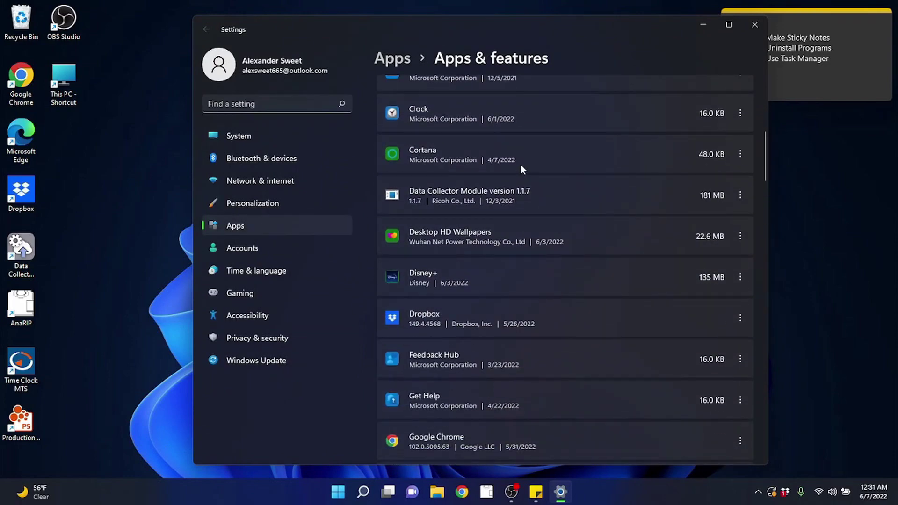
left_click(755, 24)
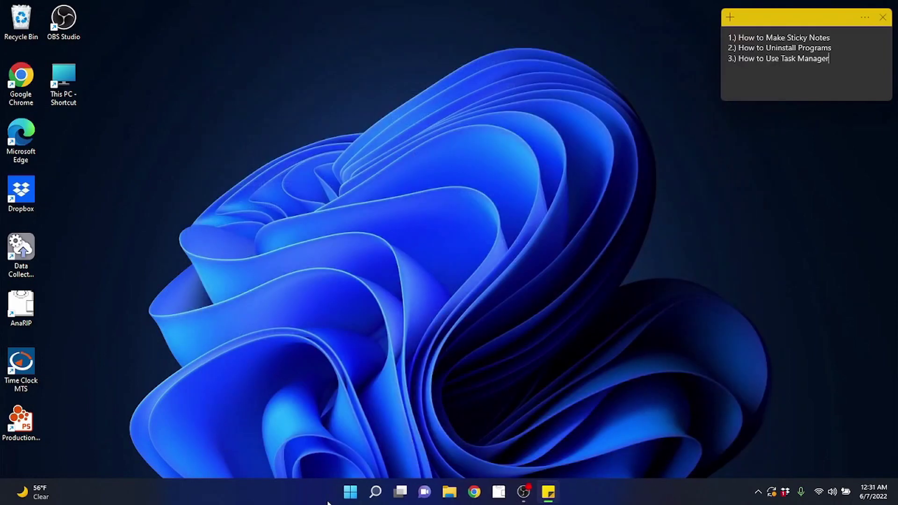
right_click(346, 495)
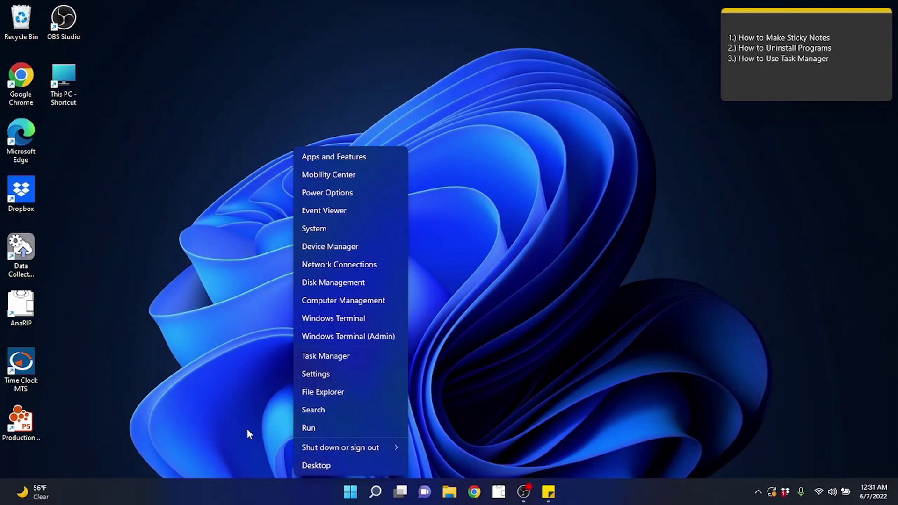
left_click(286, 445)
right_click(349, 489)
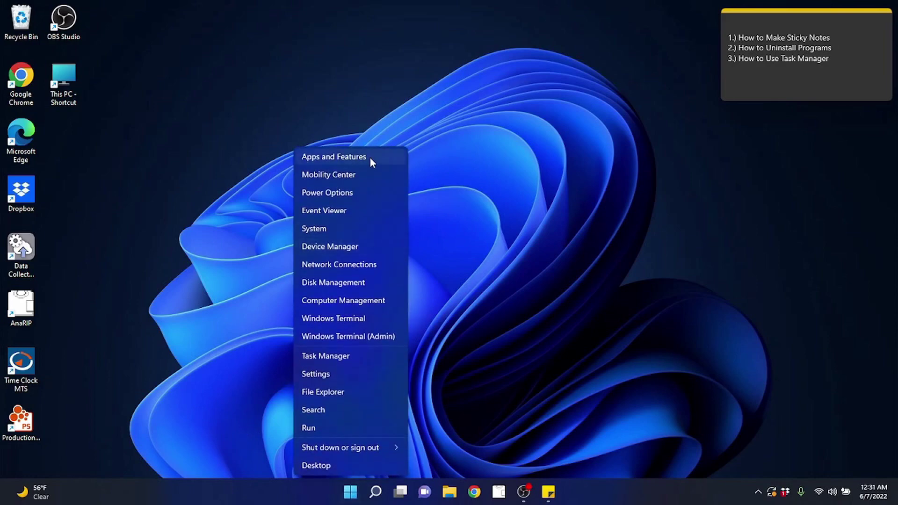
left_click(599, 268)
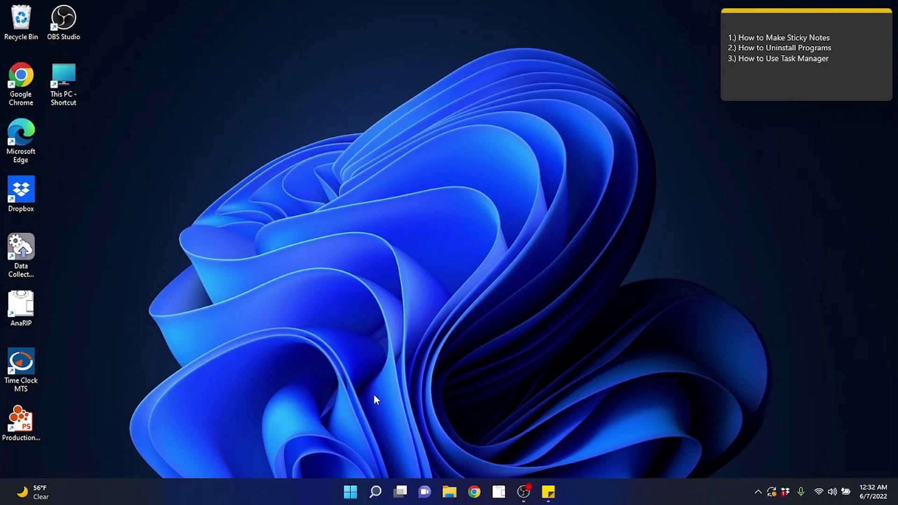
Launch Task Manager from the Start right-click menu, then maximize and restore it twice.
right_click(349, 497)
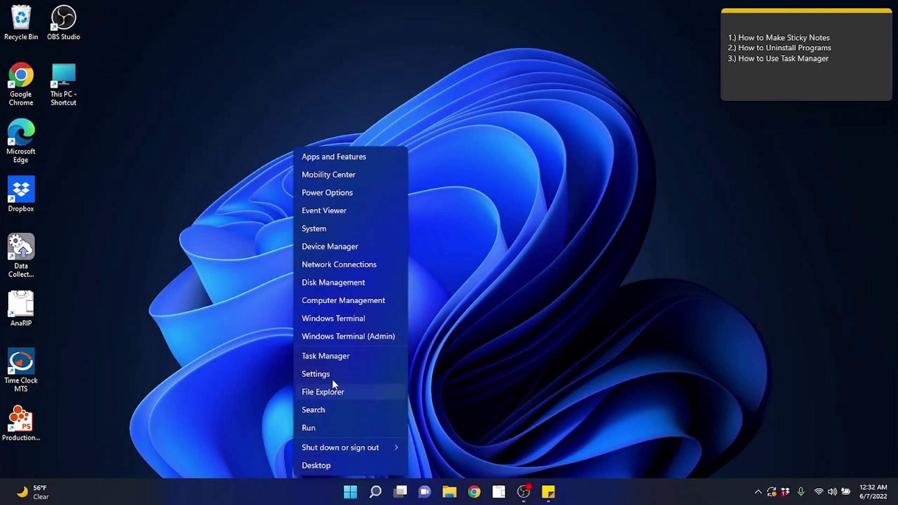
left_click(344, 358)
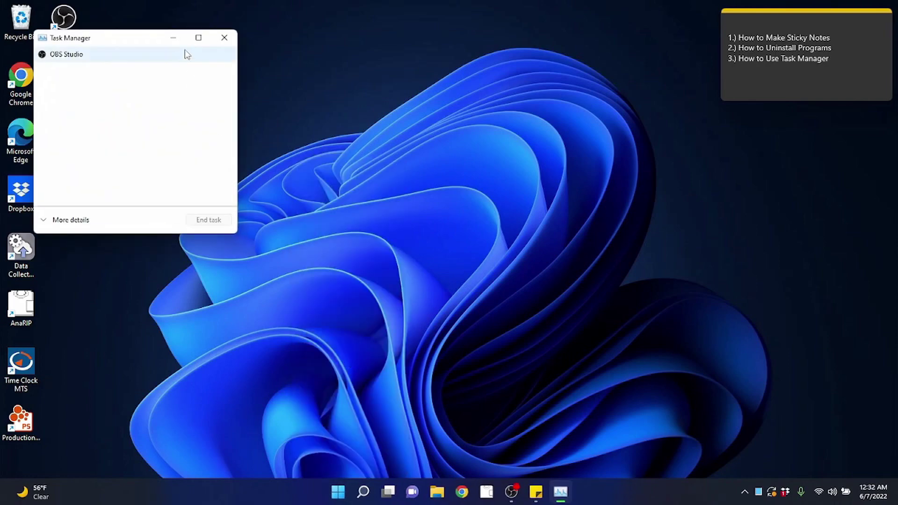
left_click(198, 38)
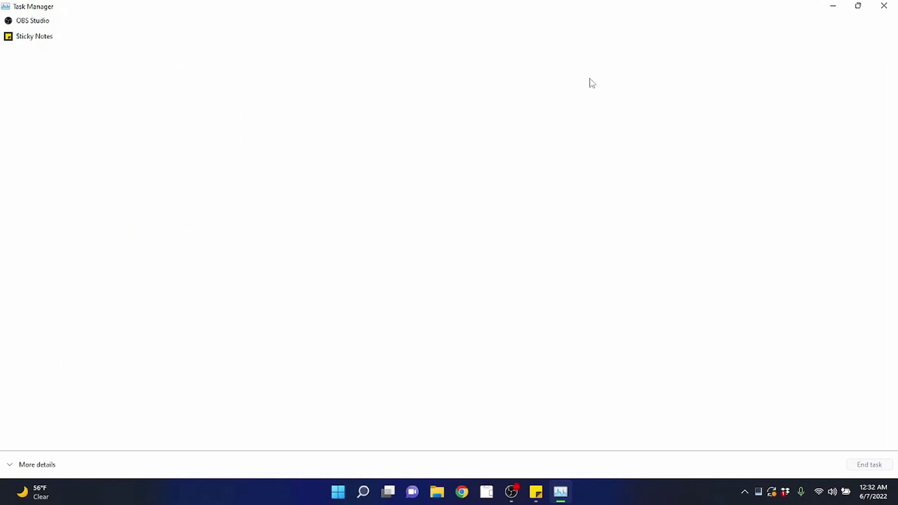
left_click(858, 5)
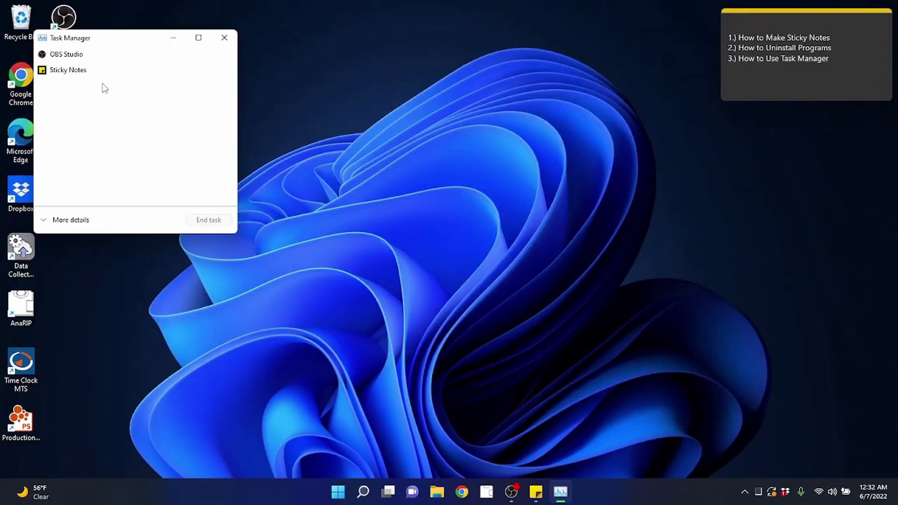
left_click(199, 38)
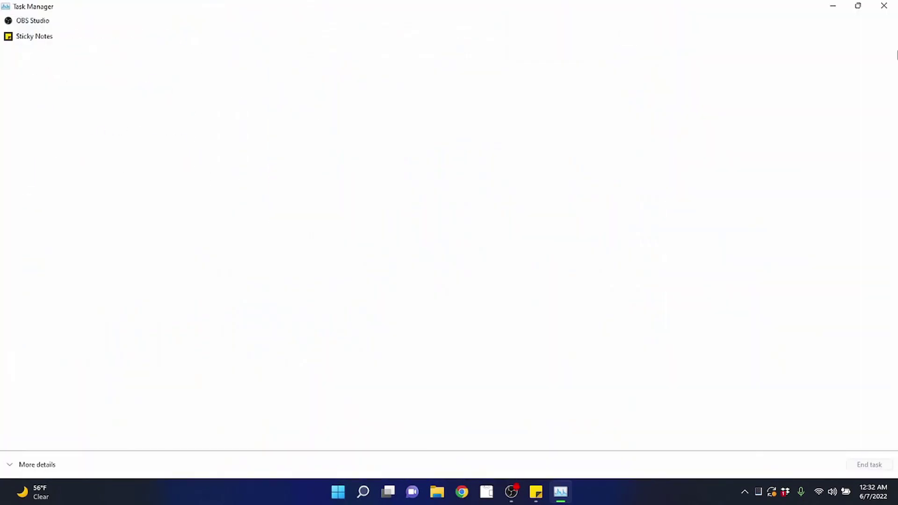
left_click(858, 7)
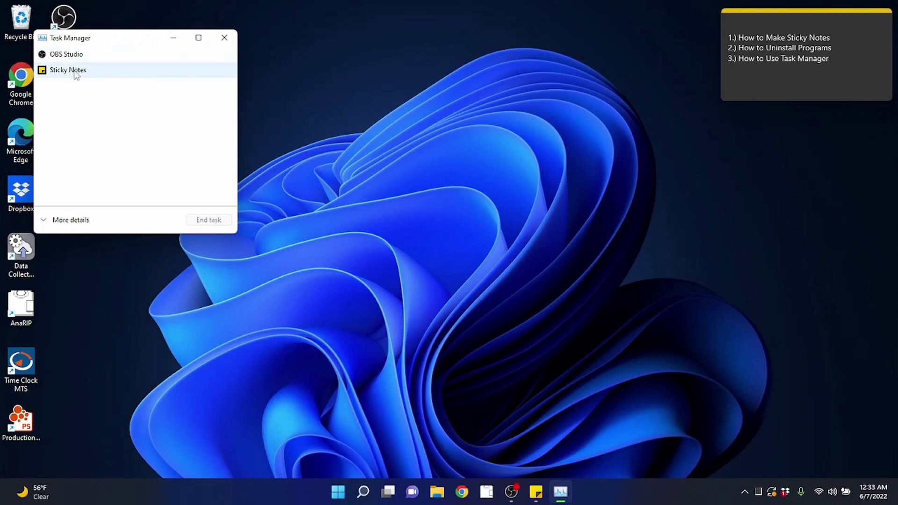
Expand Task Manager to the detailed Processes view and scroll through the process list.
left_click(49, 224)
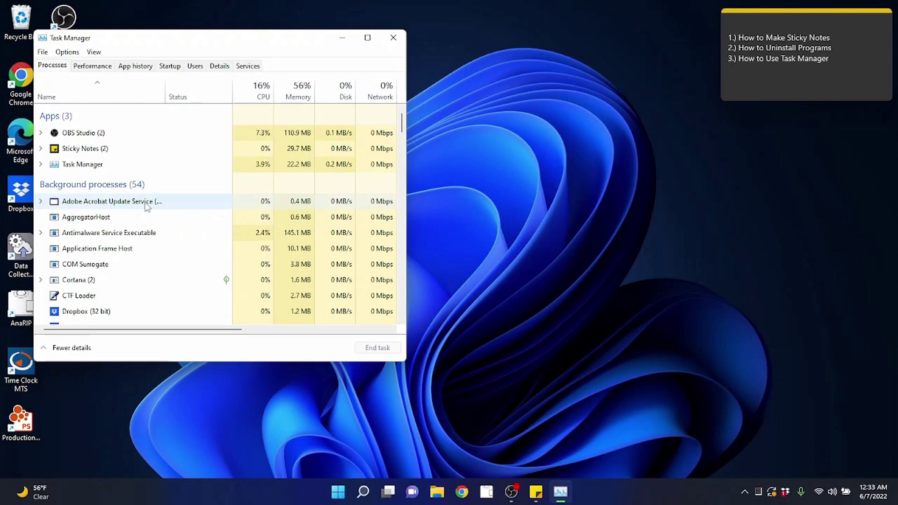
scroll(143, 208, "down", 5)
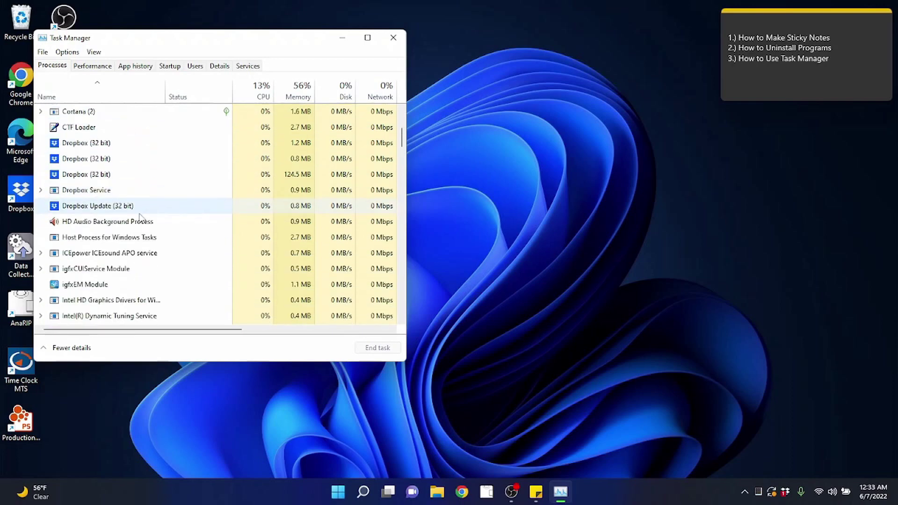
scroll(163, 208, "down", 8)
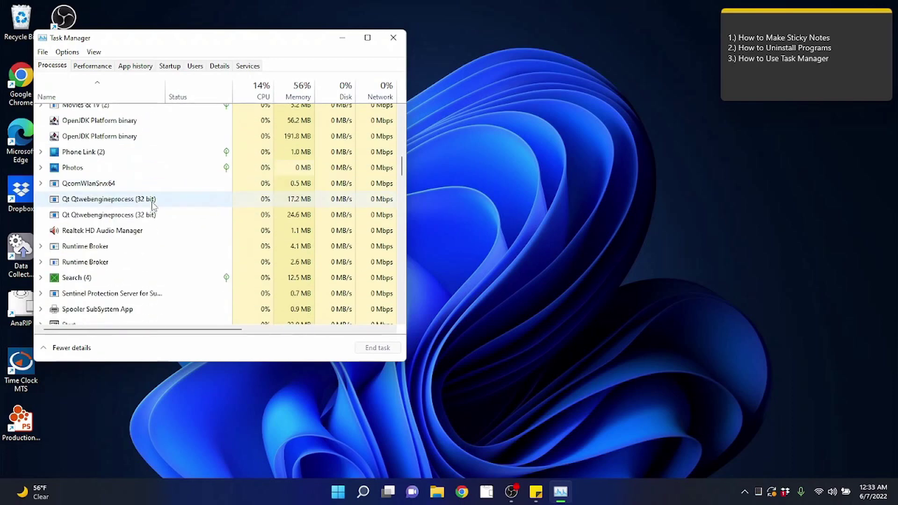
scroll(157, 216, "down", 7)
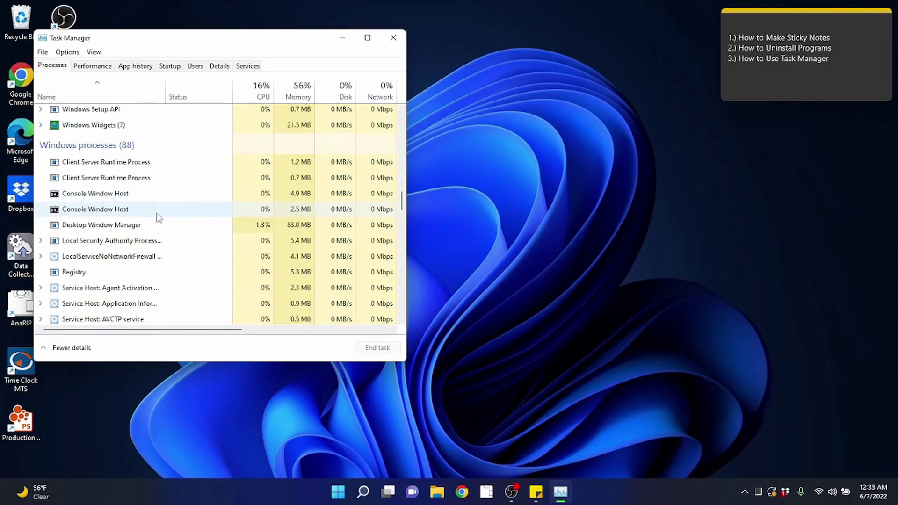
scroll(162, 222, "down", 8)
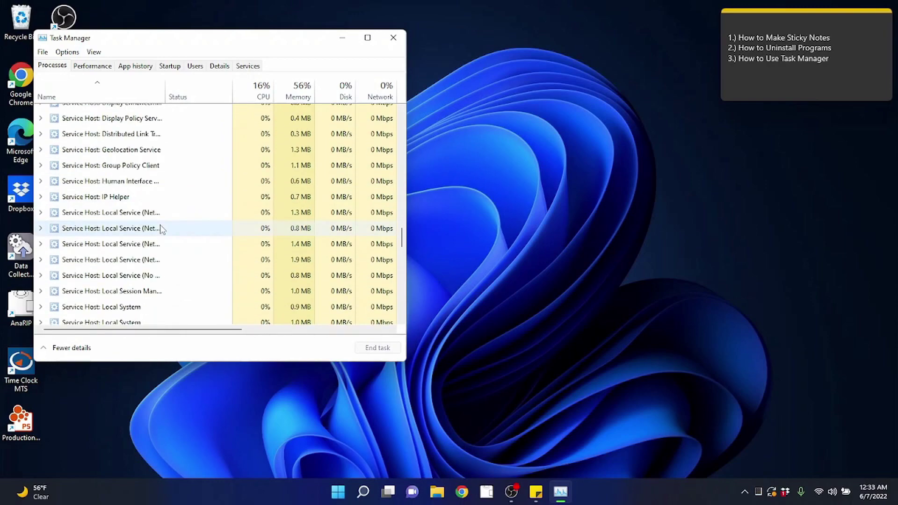
scroll(165, 226, "down", 6)
scroll(304, 235, "up", 5)
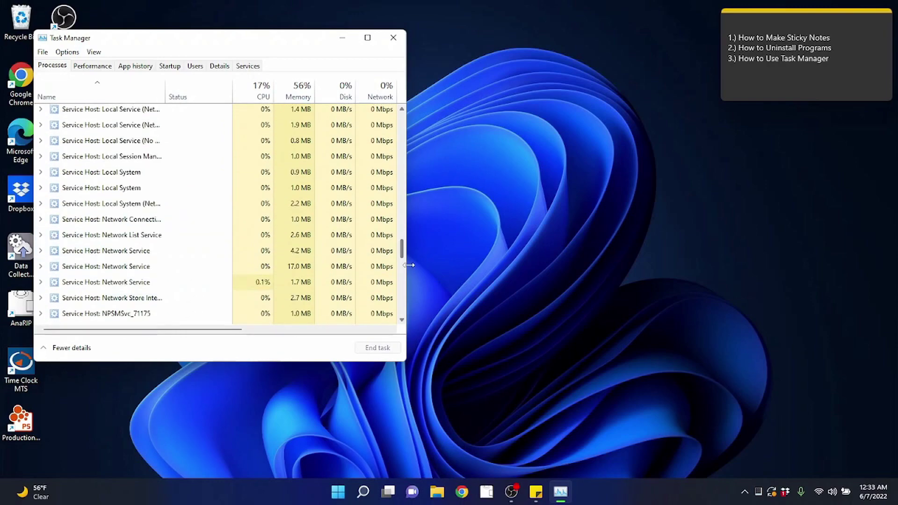
Drag the process list back to the top and move the Task Manager window right.
left_click_drag(403, 258, 403, 122)
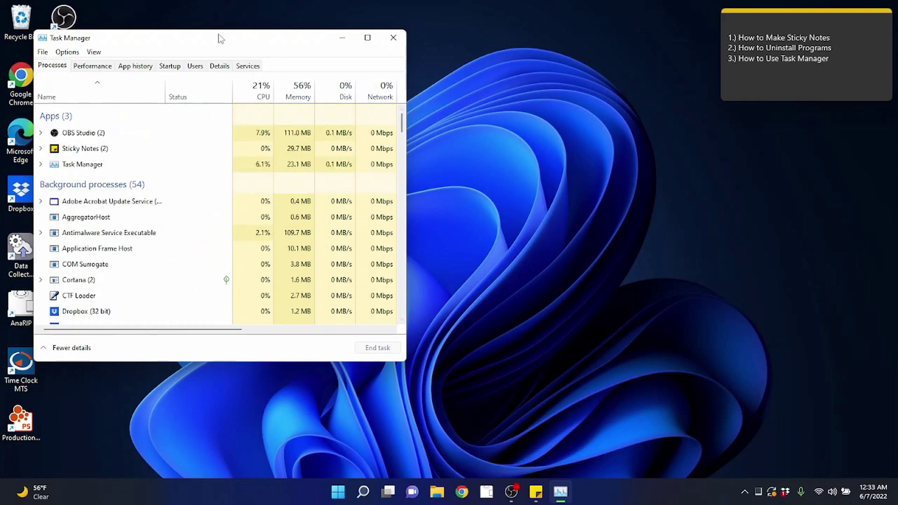
left_click_drag(217, 48, 408, 46)
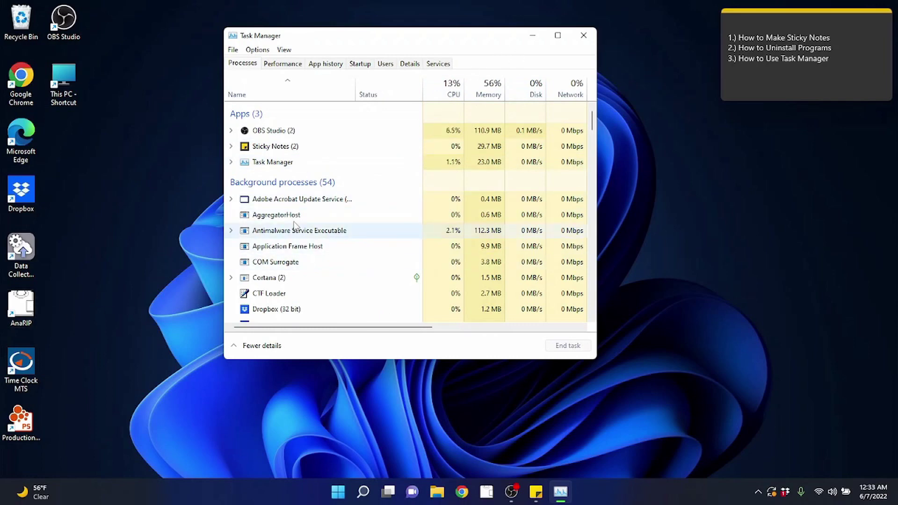
left_click(34, 307)
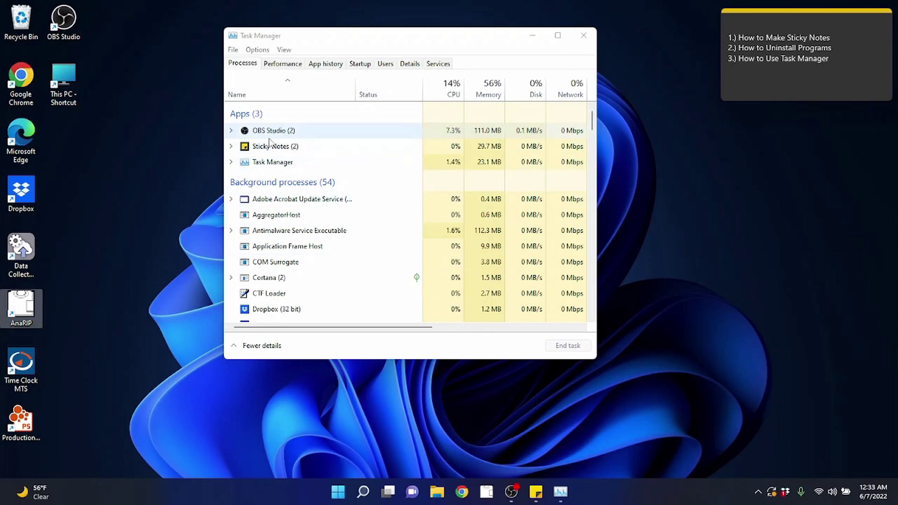
Select the Task Manager entry in the process list and view its context menu.
left_click(271, 163)
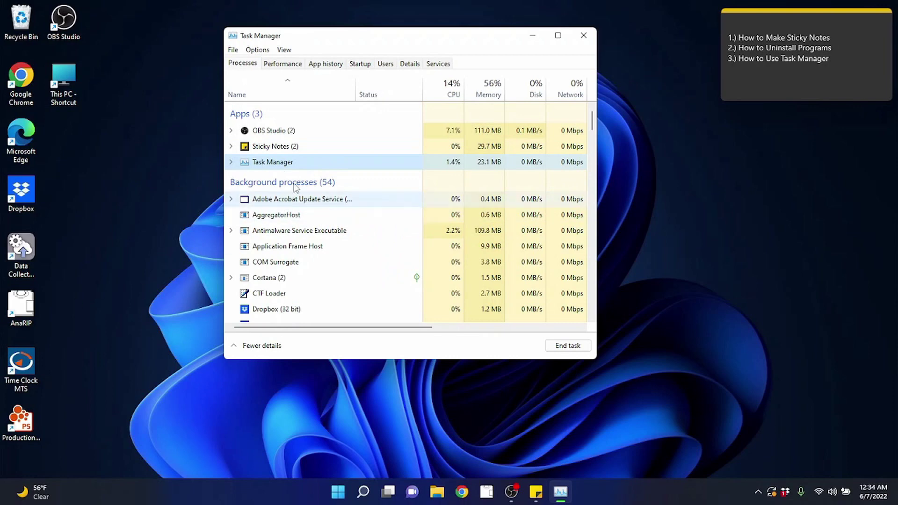
right_click(289, 164)
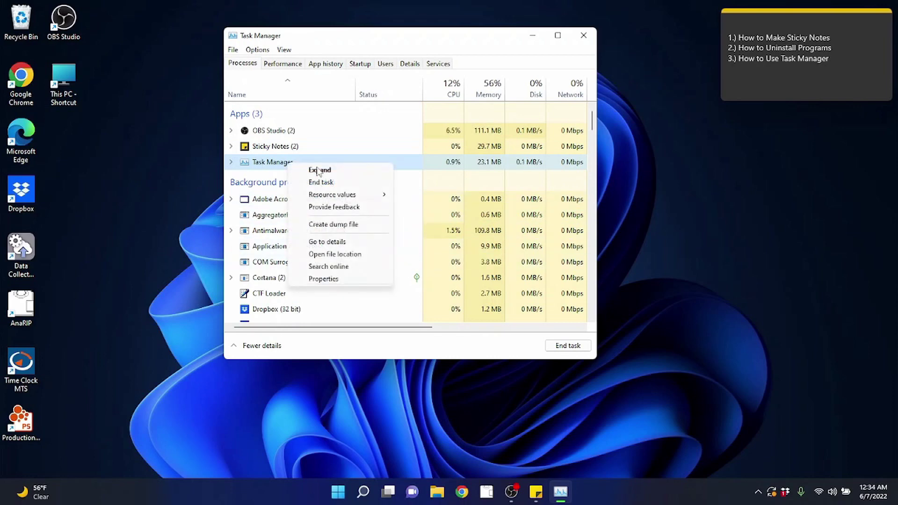
left_click(277, 165)
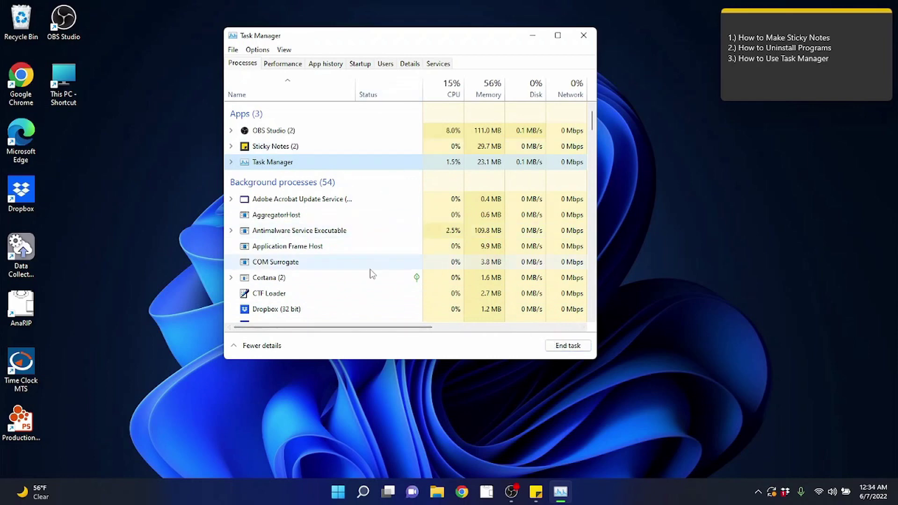
Toggle Task Manager to Fewer details and back to More details, then show the CPU performance page.
scroll(355, 227, "down", 3)
scroll(351, 233, "up", 3)
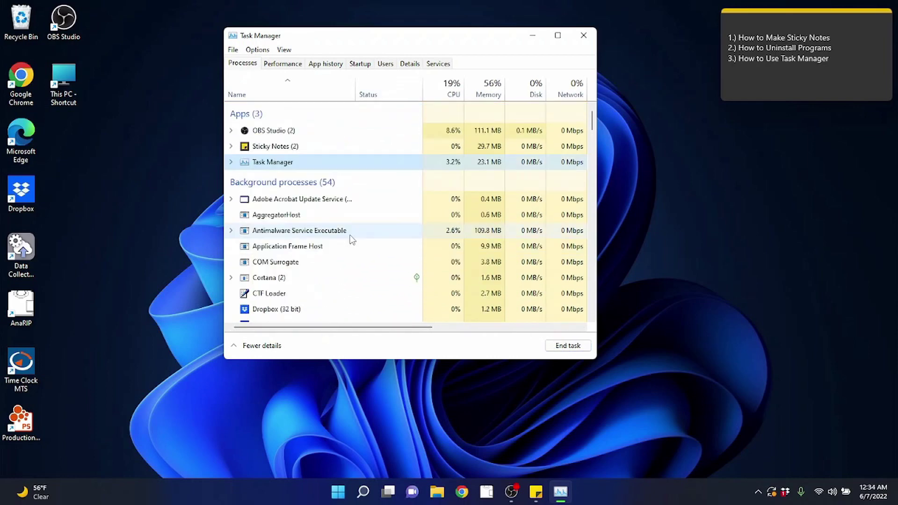
left_click(280, 346)
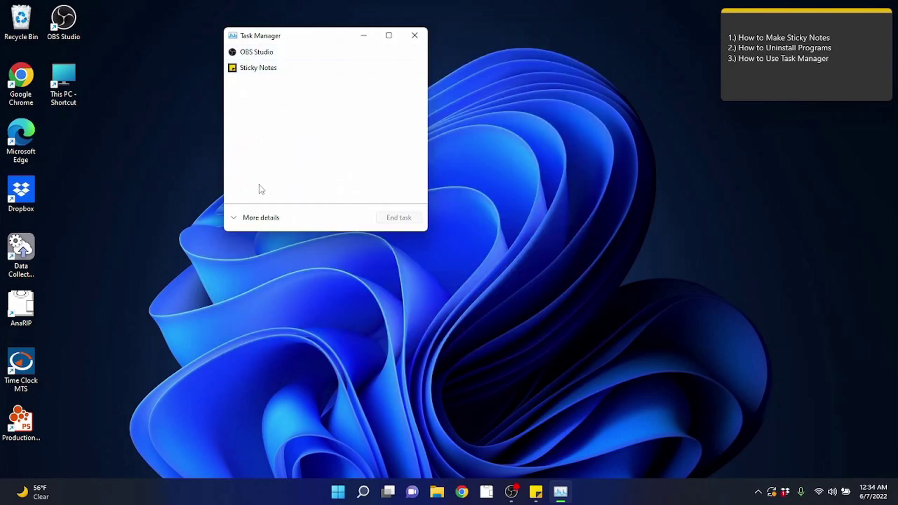
left_click(265, 218)
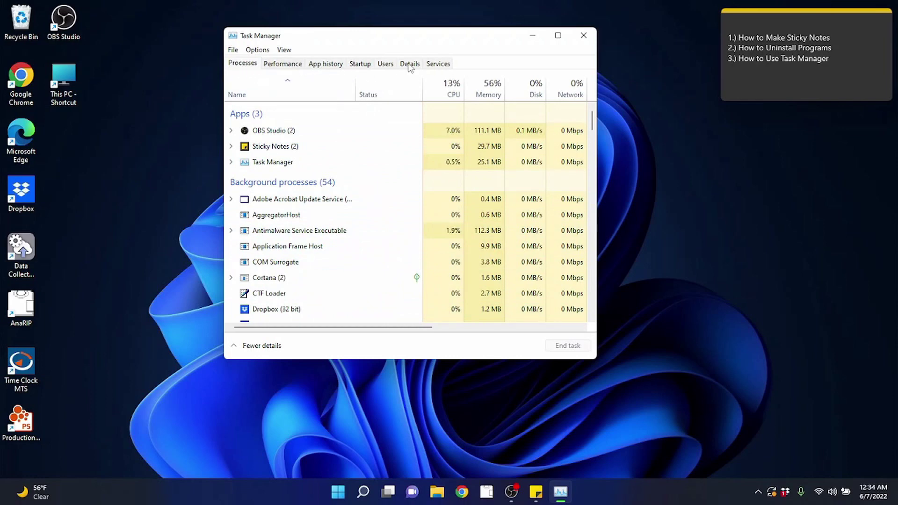
left_click(276, 69)
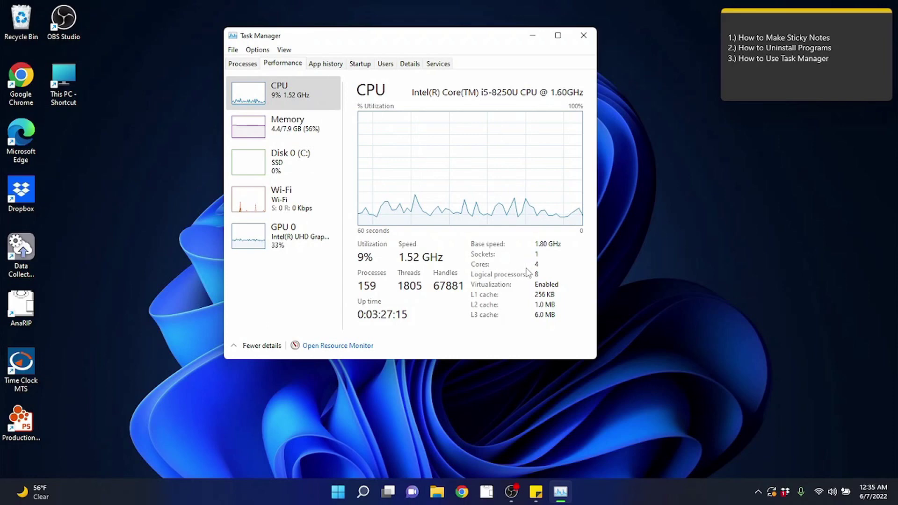
Review the Memory performance details, then switch to the App history list.
left_click(318, 130)
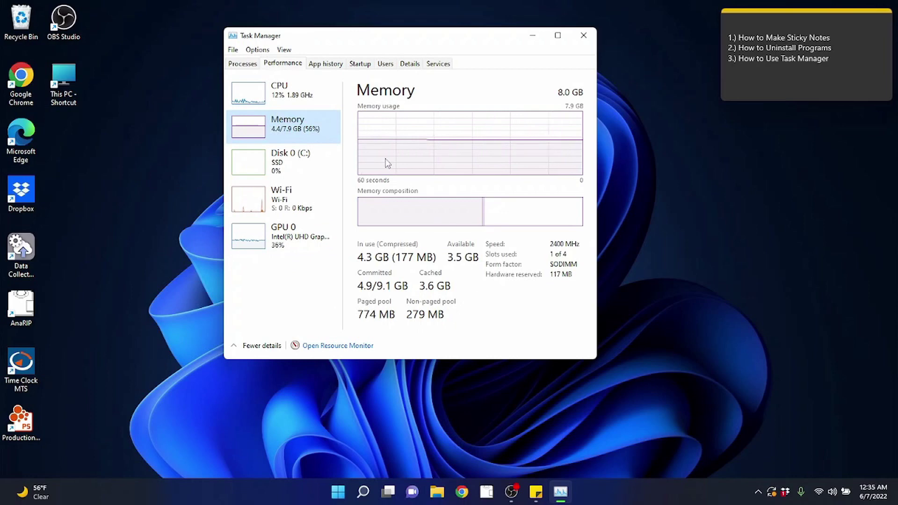
left_click(330, 66)
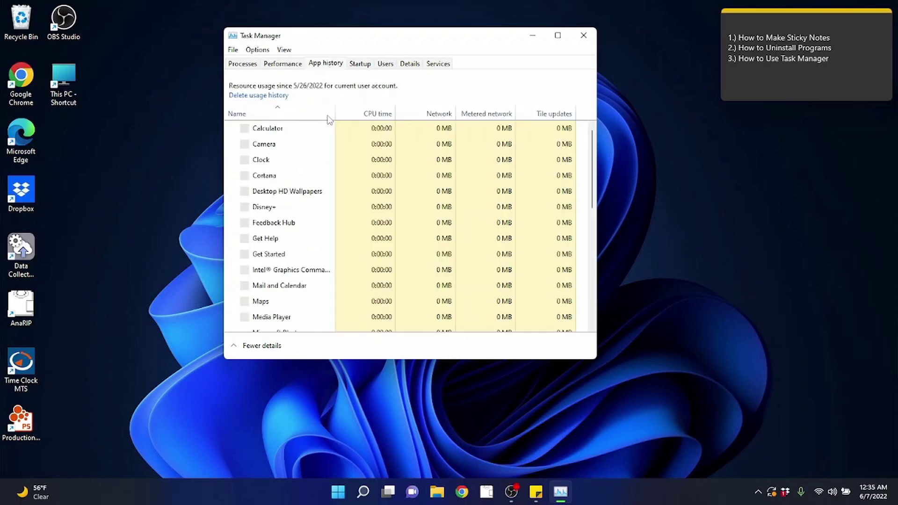
Scroll through App history, then open the Startup apps list and select Spotify.
scroll(358, 211, "down", 3)
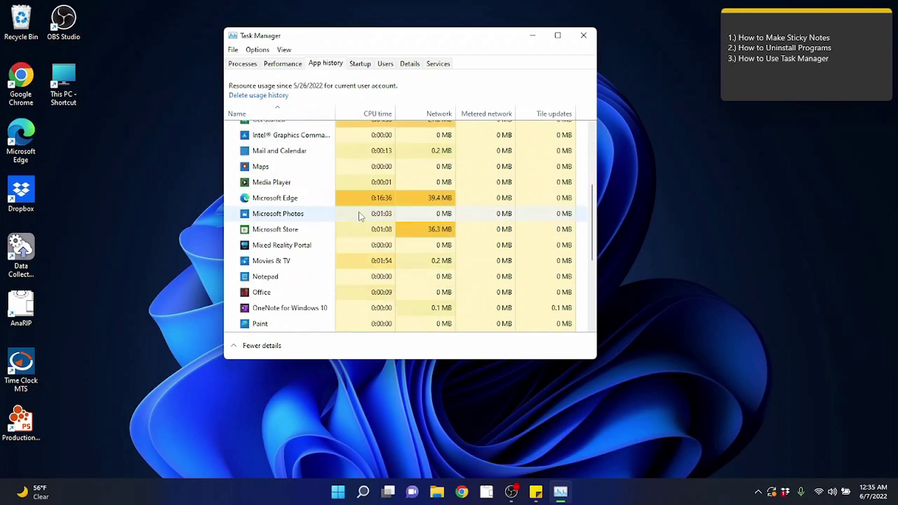
scroll(358, 212, "down", 3)
scroll(359, 220, "up", 6)
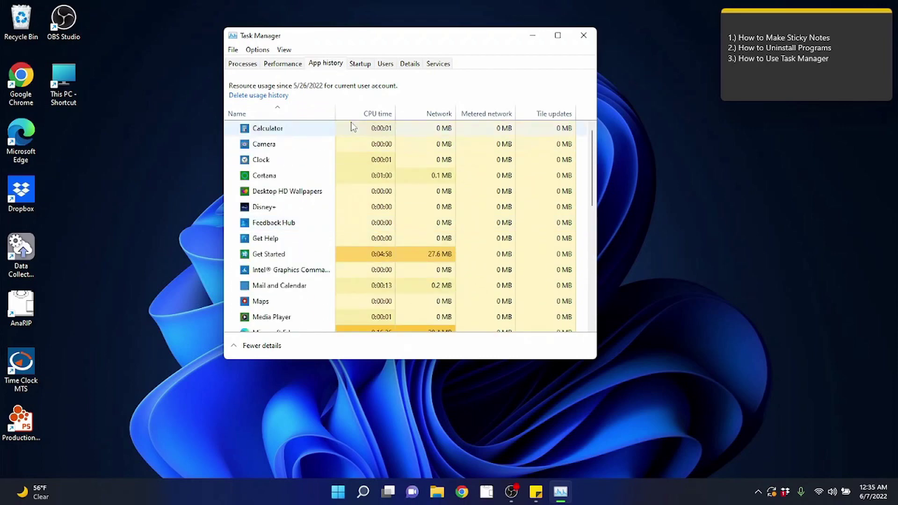
left_click(359, 66)
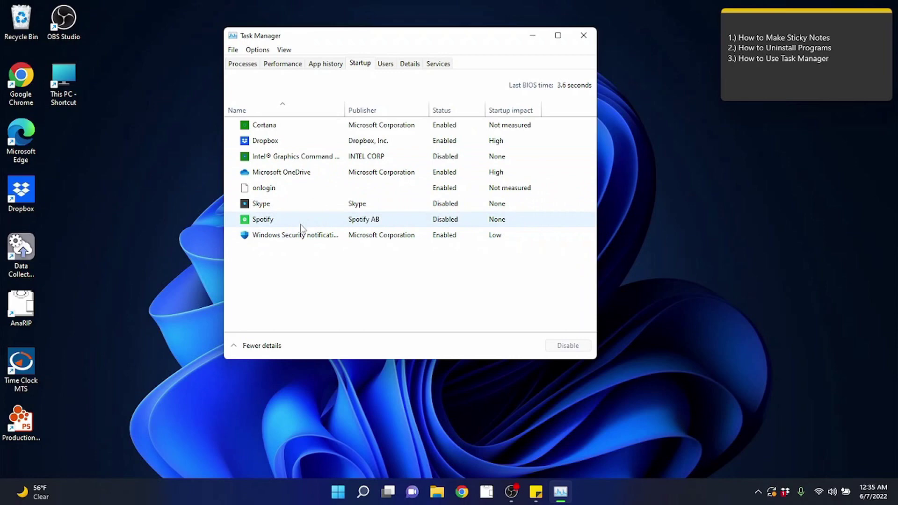
left_click(277, 221)
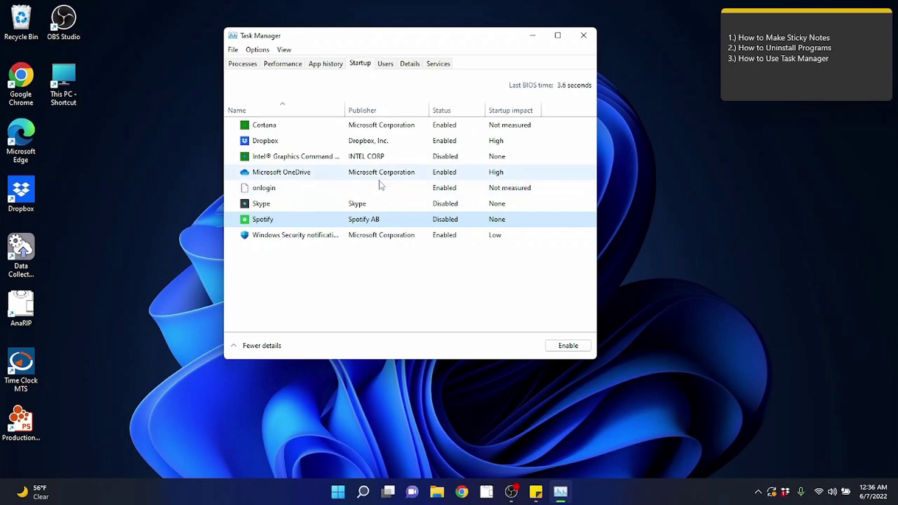
Go to Processes and back to Startup, then open the Users tab.
left_click(253, 66)
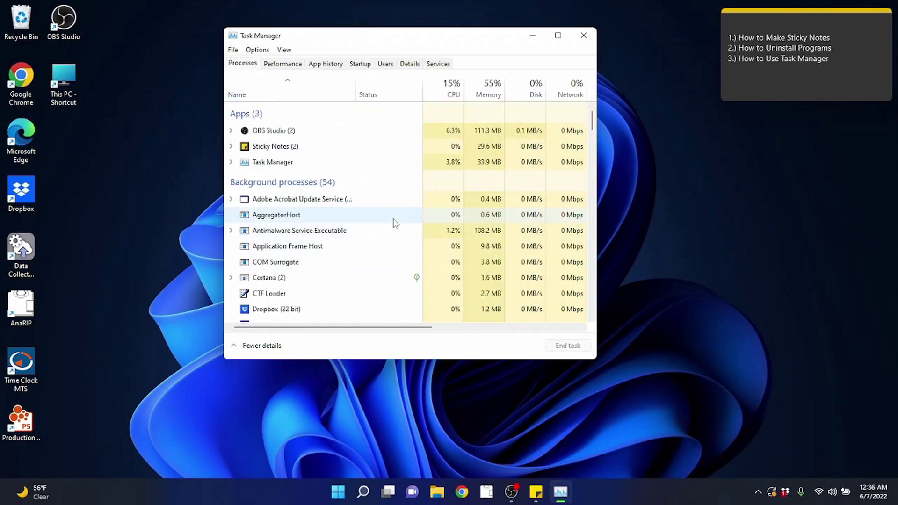
left_click(365, 68)
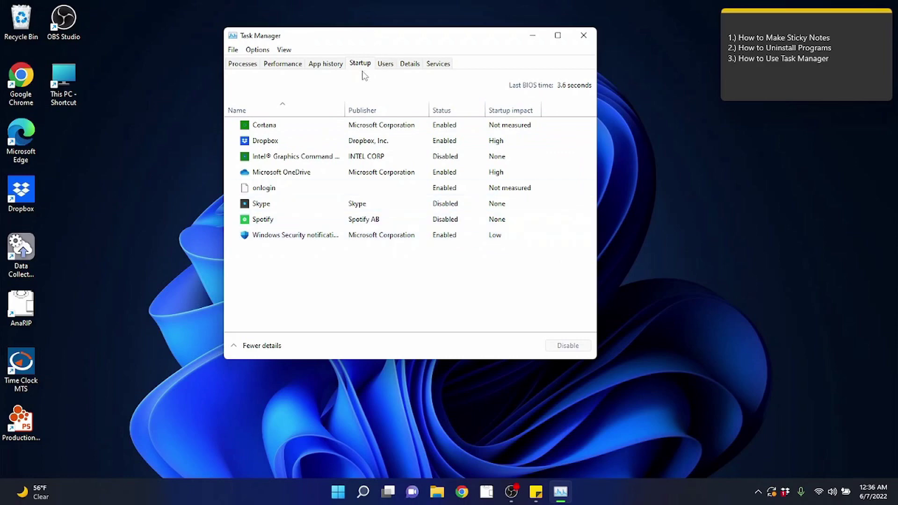
left_click(380, 66)
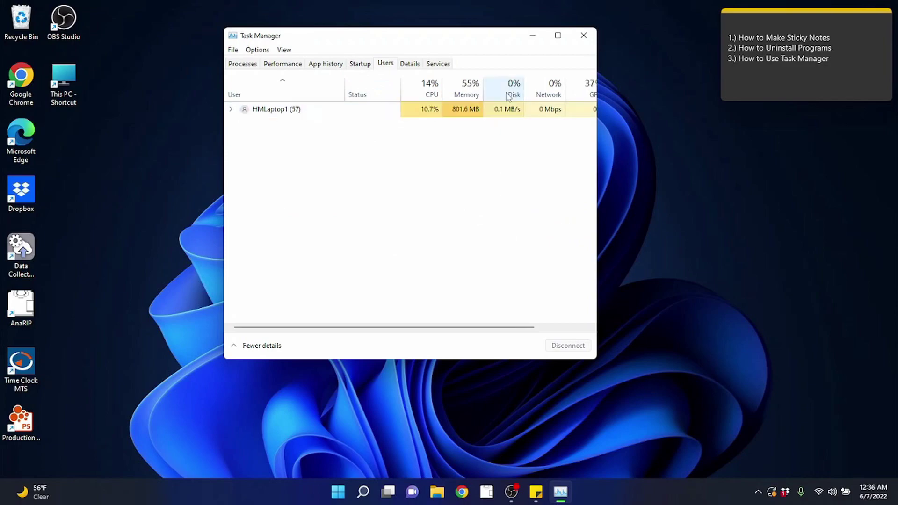
Switch back and forth between the Details and Services tabs, ending on Details.
left_click(410, 65)
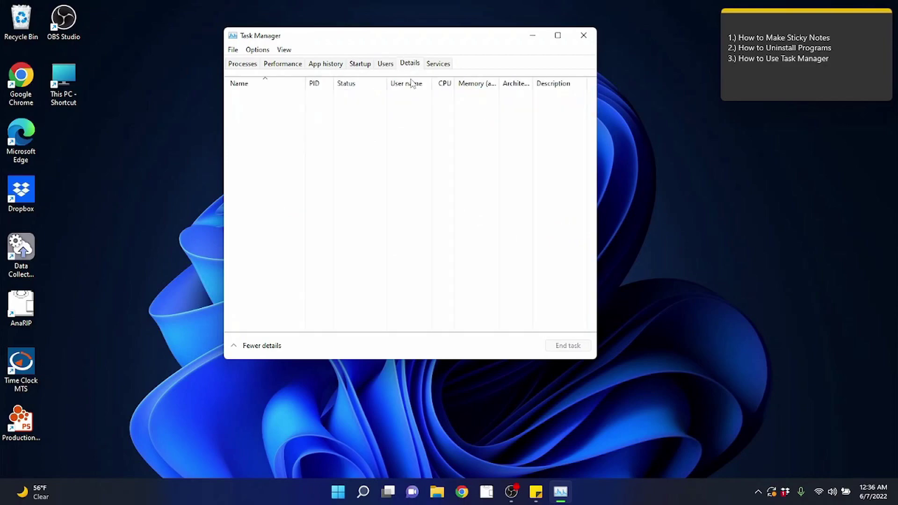
left_click(439, 64)
scroll(430, 178, "down", 6)
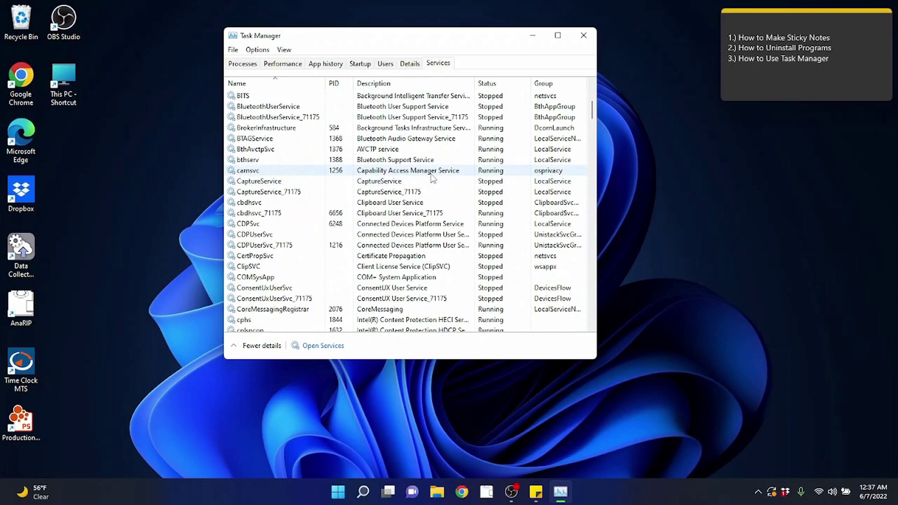
scroll(432, 178, "up", 6)
left_click(411, 64)
left_click(435, 65)
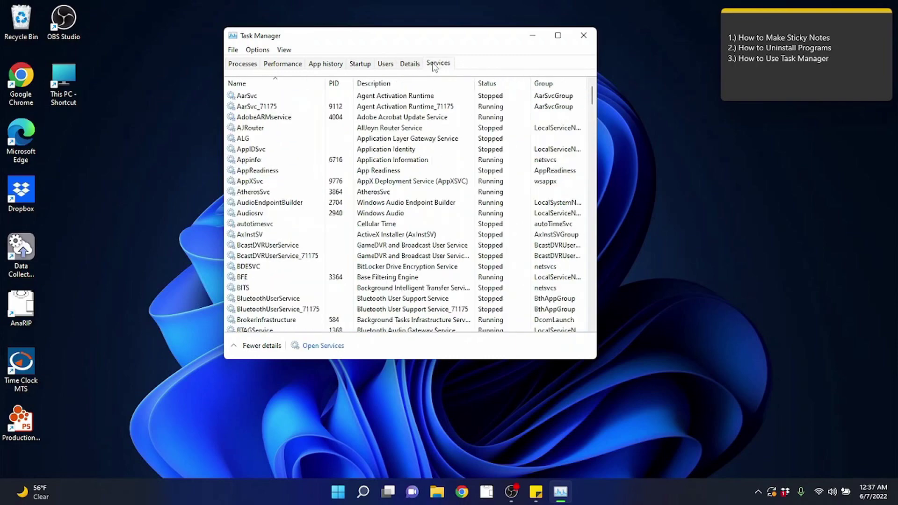
left_click(411, 64)
left_click(438, 64)
left_click(410, 64)
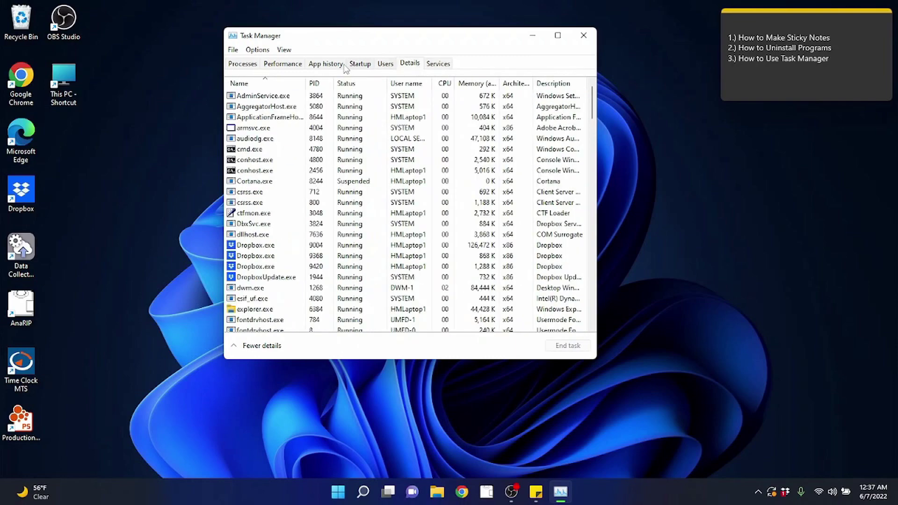
Cycle through the Processes, Performance and Startup tabs, finishing on the Processes list.
left_click(248, 67)
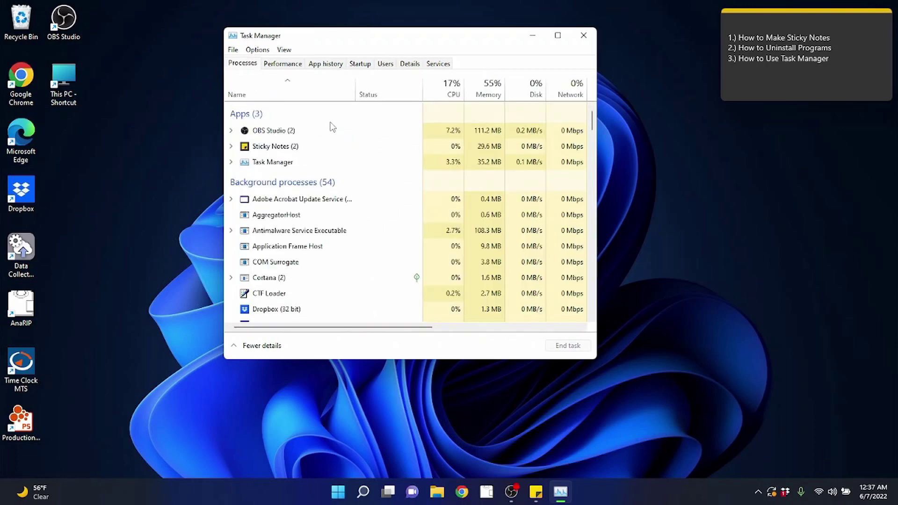
left_click(283, 68)
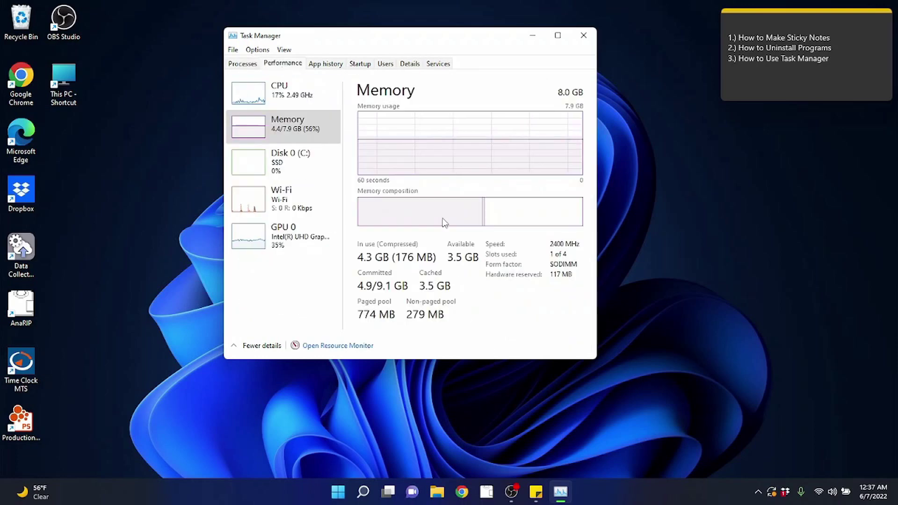
left_click(350, 66)
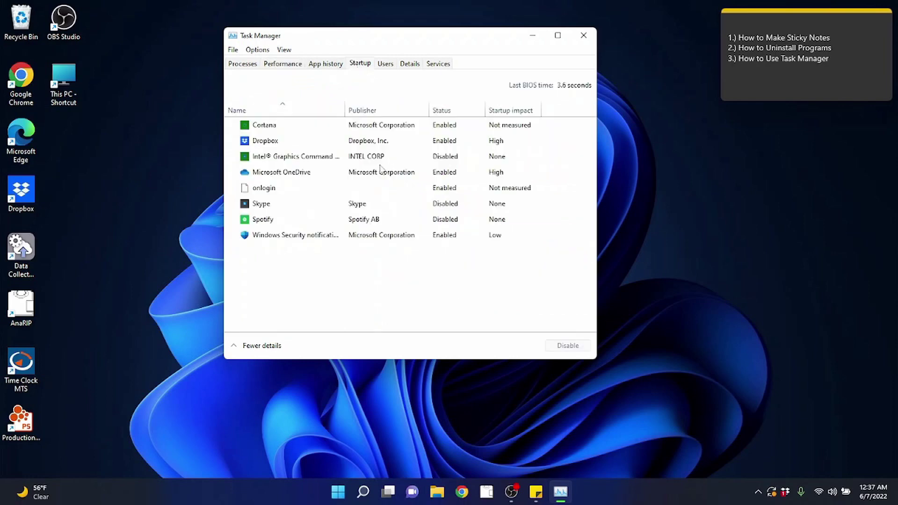
left_click(243, 63)
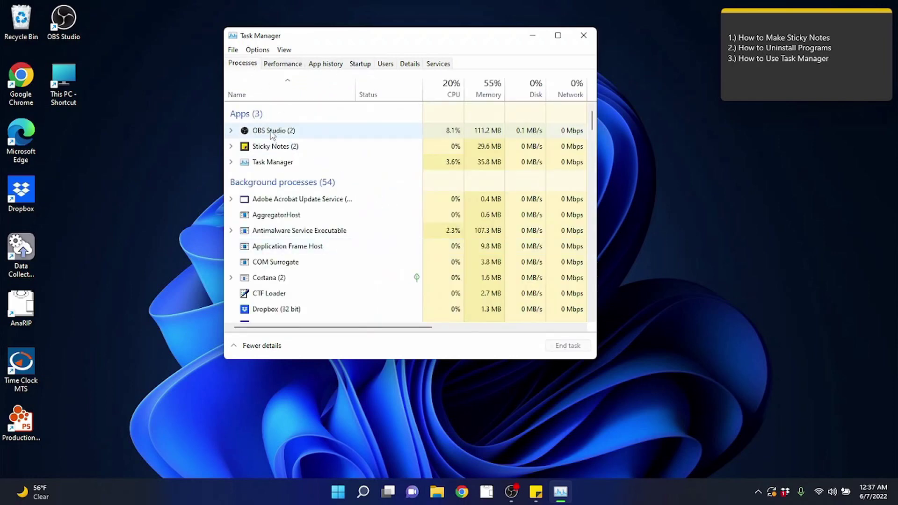
scroll(351, 249, "down", 2)
scroll(335, 206, "up", 2)
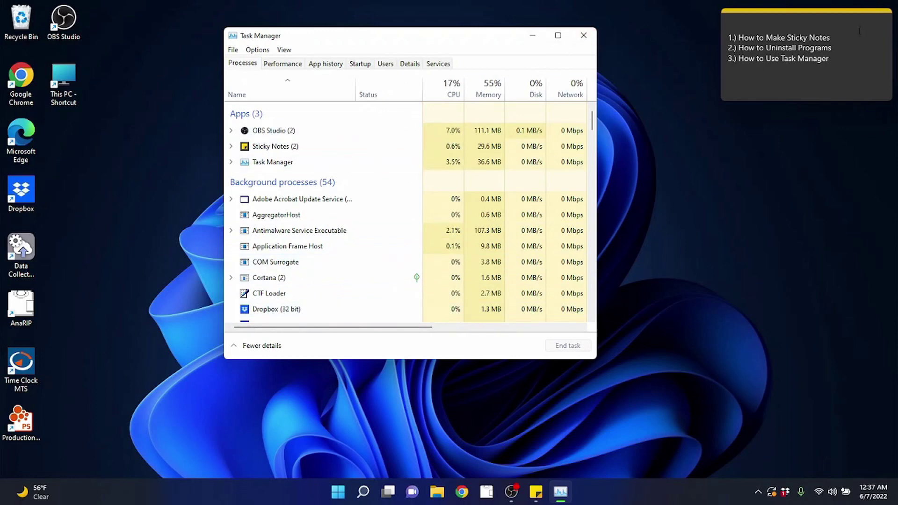
Close the Task Manager window.
left_click(584, 35)
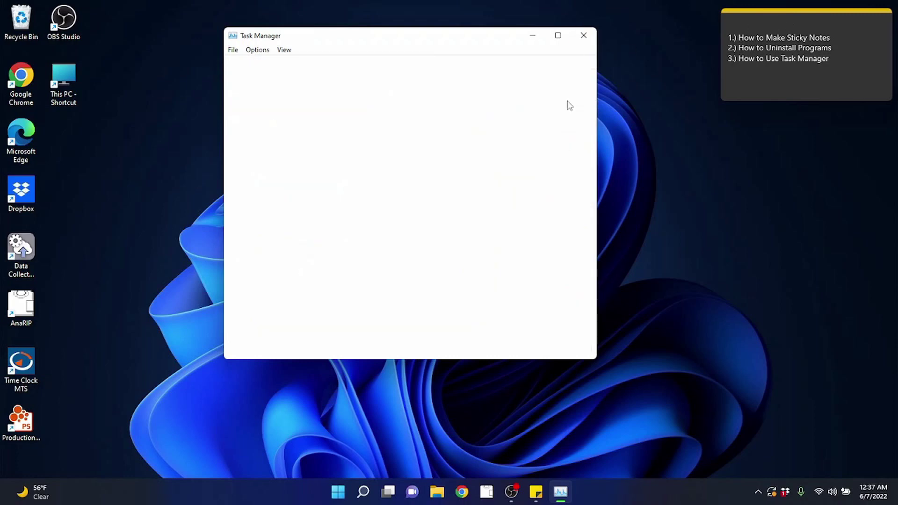